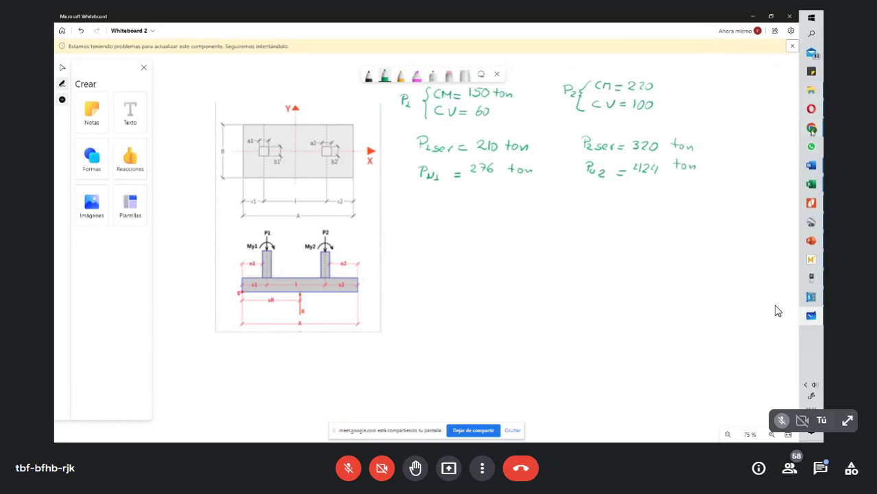
# Step: Check the meeting window, return to the whiteboard and begin the n1 = line below the P1 loads
pyautogui.moveTo(811, 128)
pyautogui.click(763, 125)
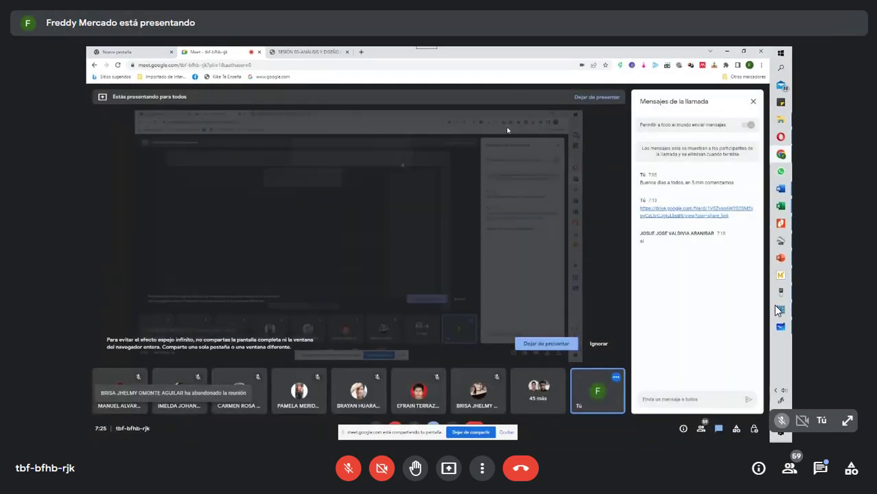
pyautogui.moveTo(776, 306)
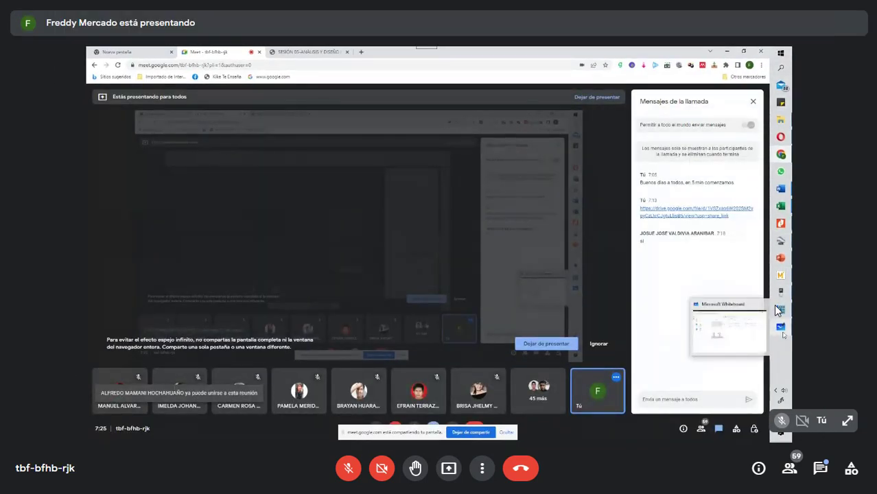
pyautogui.click(778, 310)
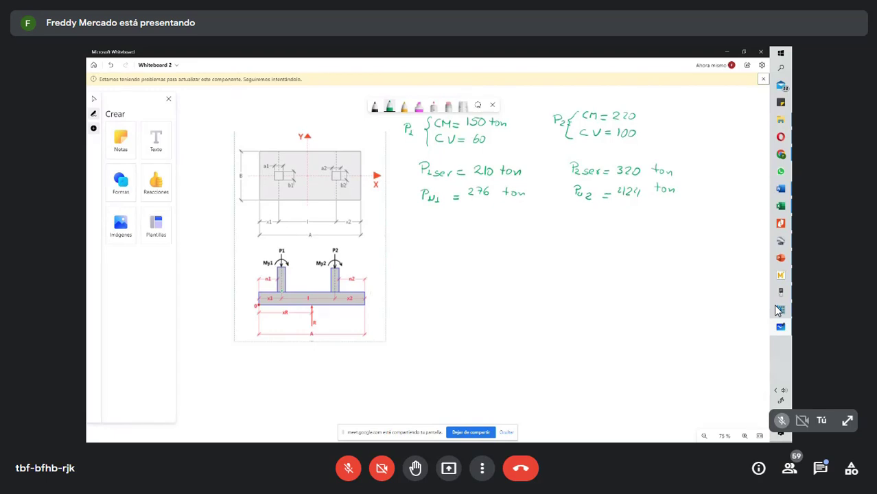
pyautogui.moveTo(401, 224)
pyautogui.mouseDown()
pyautogui.moveTo(401, 232)
pyautogui.moveTo(422, 229)
pyautogui.mouseUp()
pyautogui.moveTo(416, 232); pyautogui.dragTo(423, 232)
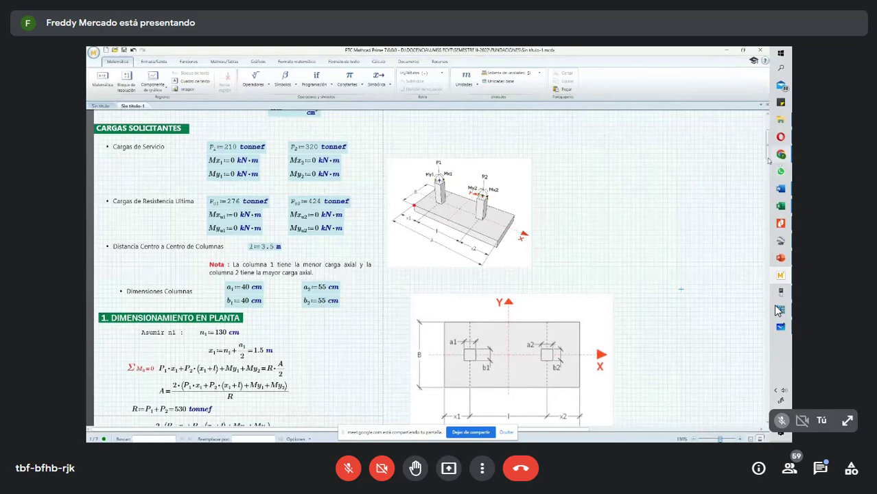
# Step: Read the calculated A min in the Mathcad worksheet, write it on the whiteboard and begin the line below it
pyautogui.scroll(-1, 769, 160)
pyautogui.scroll(-5, 767, 161)
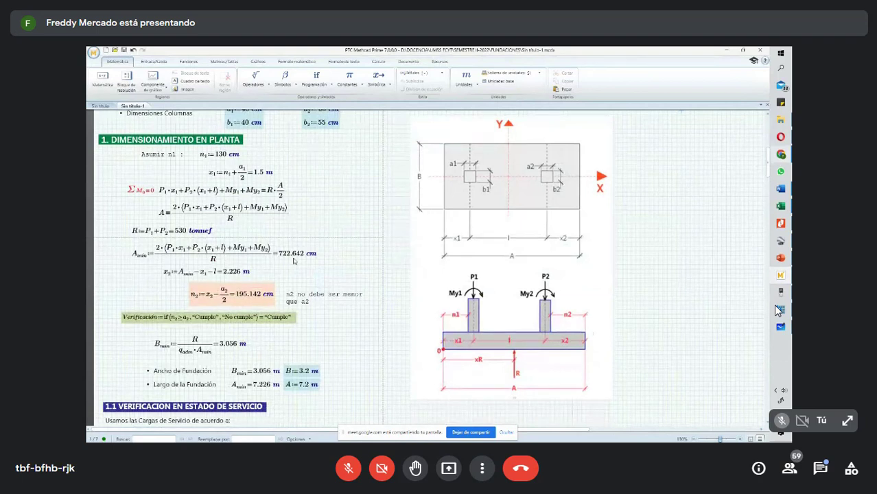
pyautogui.click(779, 309)
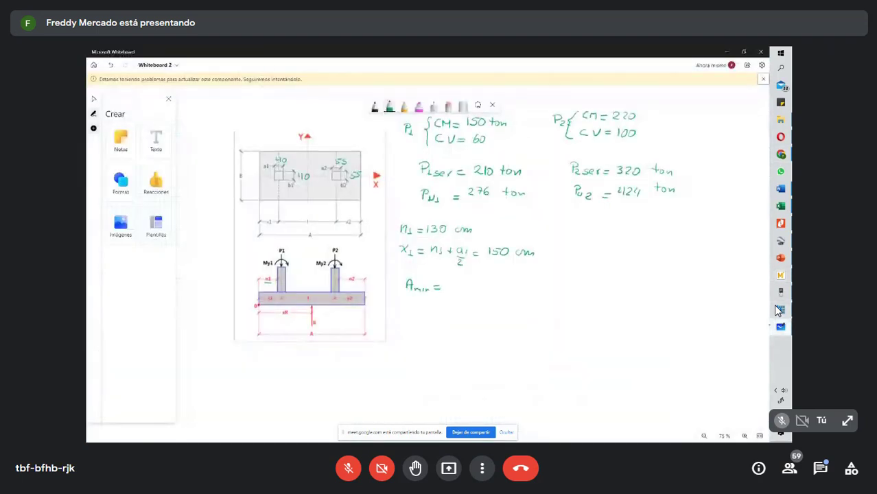
pyautogui.moveTo(446, 280); pyautogui.dragTo(457, 286)
pyautogui.moveTo(458, 278); pyautogui.dragTo(508, 285)
pyautogui.click(466, 284)
pyautogui.moveTo(402, 309); pyautogui.dragTo(428, 316)
pyautogui.moveTo(429, 317); pyautogui.dragTo(433, 316)
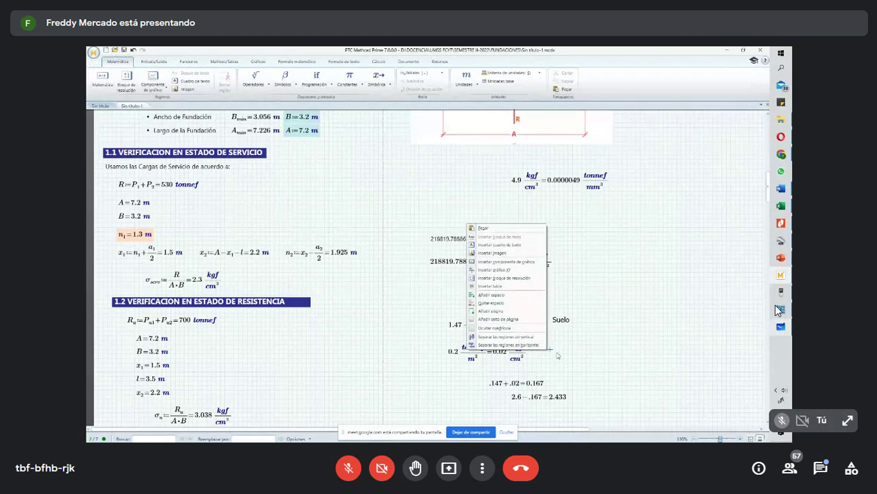
# Step: Add a text box reading "Carga ViVa a Nivel Fundación" beside the 0.2 tonnef/m² conversion, below the Suelo label
pyautogui.click(552, 354)
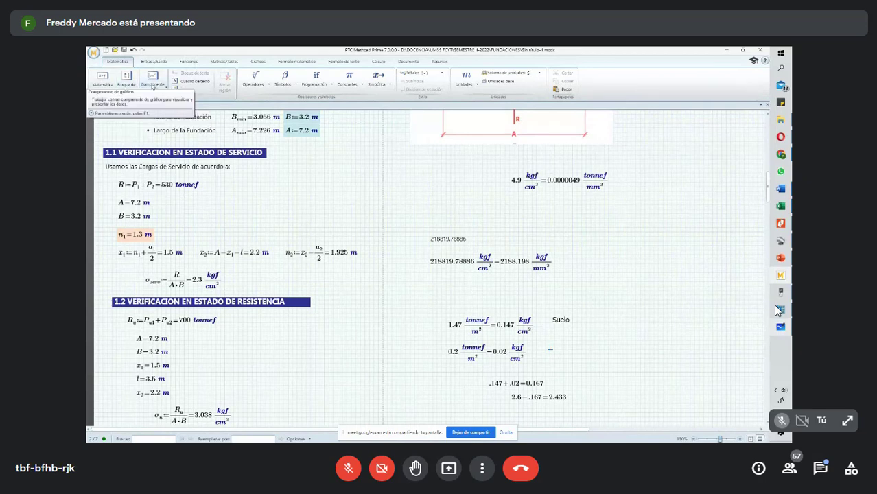
pyautogui.click(188, 81)
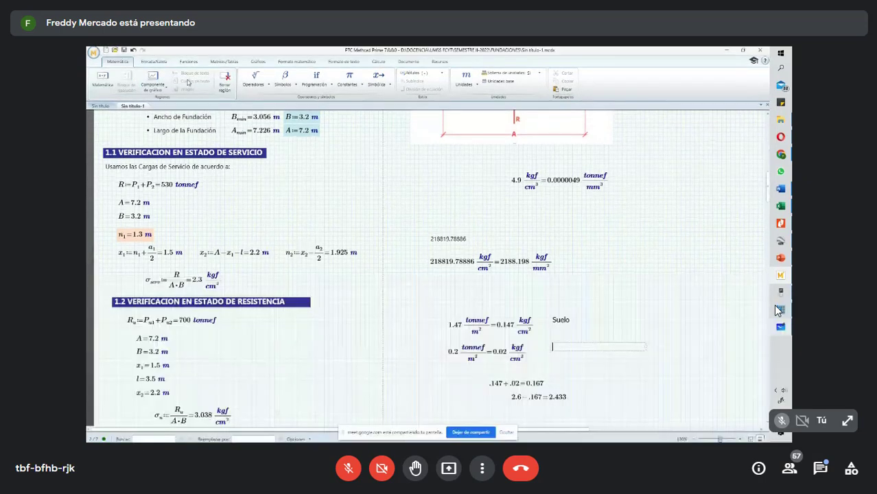
pyautogui.write('Carga ViVa a Nivel Fundación')
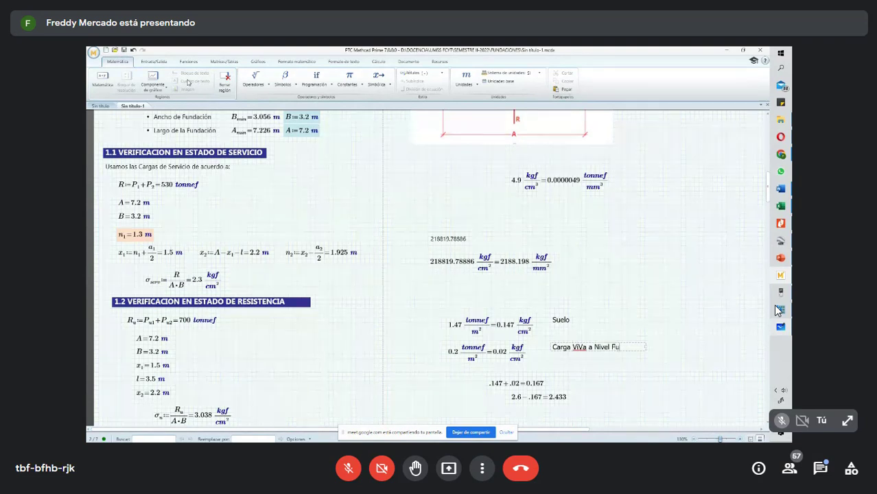
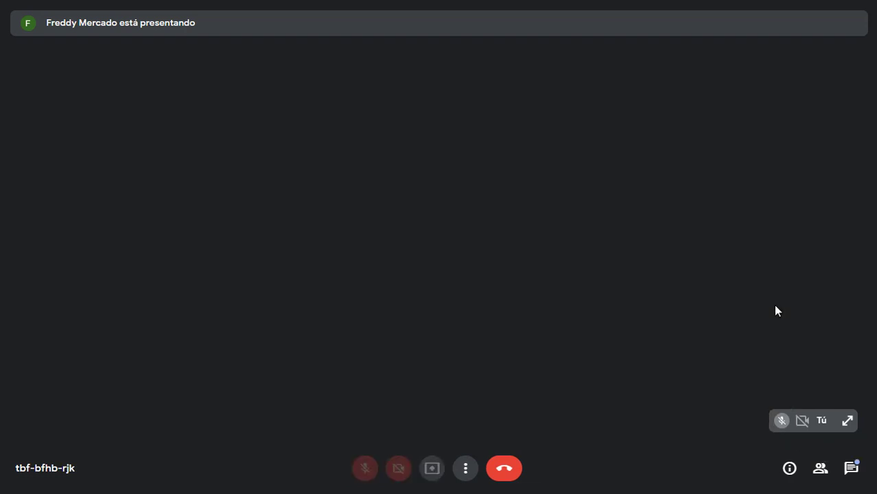
# Step: Reload the meeting page and restore the call to full screen with the self-view tile minimized
pyautogui.press('F5')
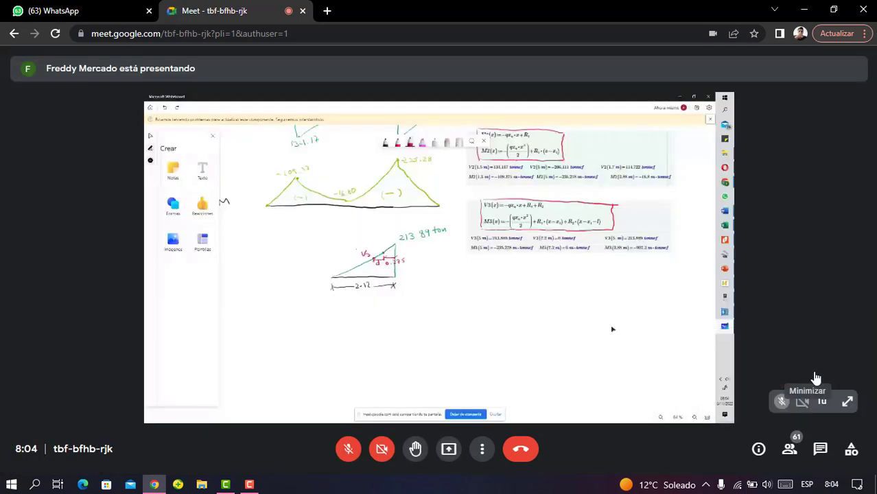
pyautogui.click(812, 371)
pyautogui.press('F11')
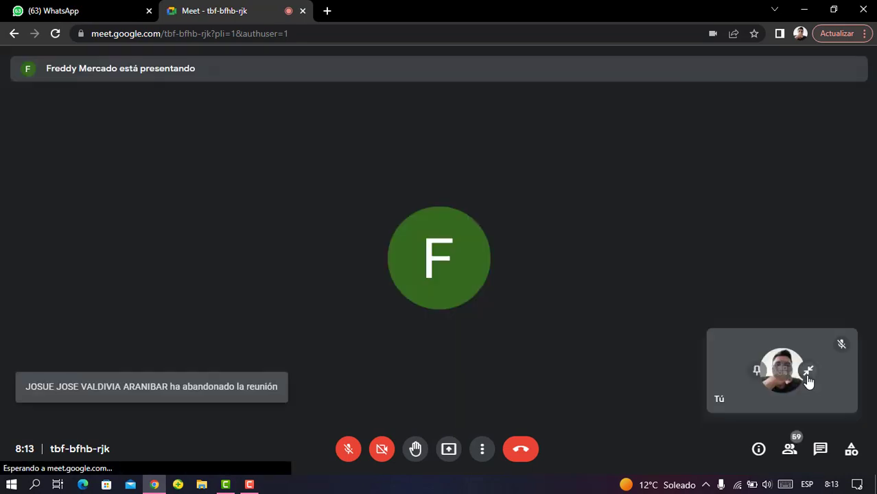
pyautogui.click(806, 373)
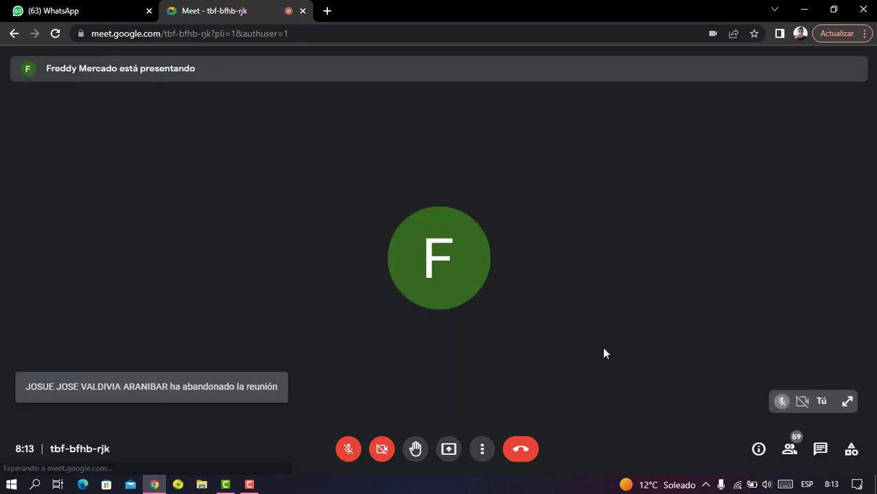
pyautogui.doubleClick(604, 348)
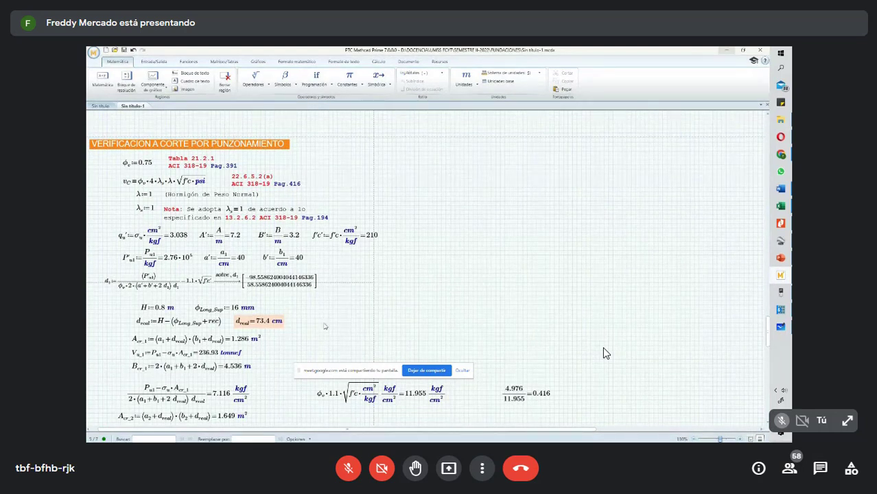
# Step: Enlarge the punching shear verification section of the Mathcad worksheet to 140% and examine its column 1 calculations
pyautogui.click(342, 323)
pyautogui.scroll(1, 605, 353)
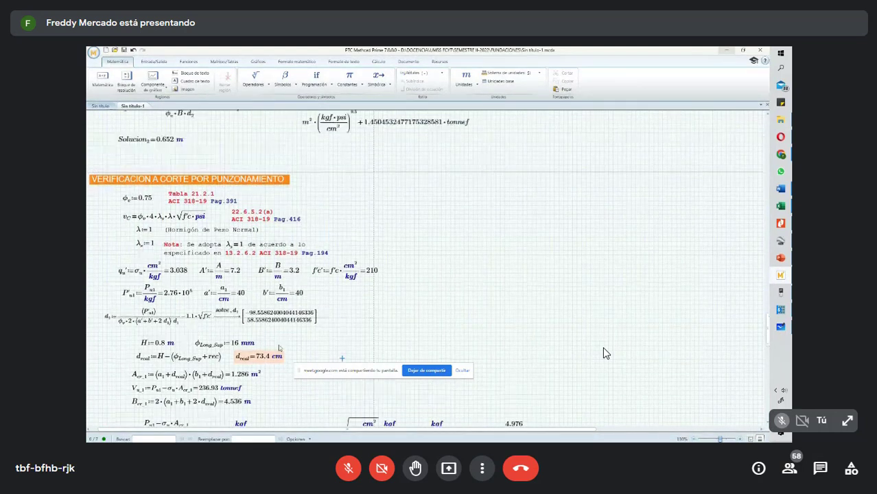
pyautogui.keyDown('ctrl'); pyautogui.scroll(1, 606, 353); pyautogui.keyUp('ctrl')
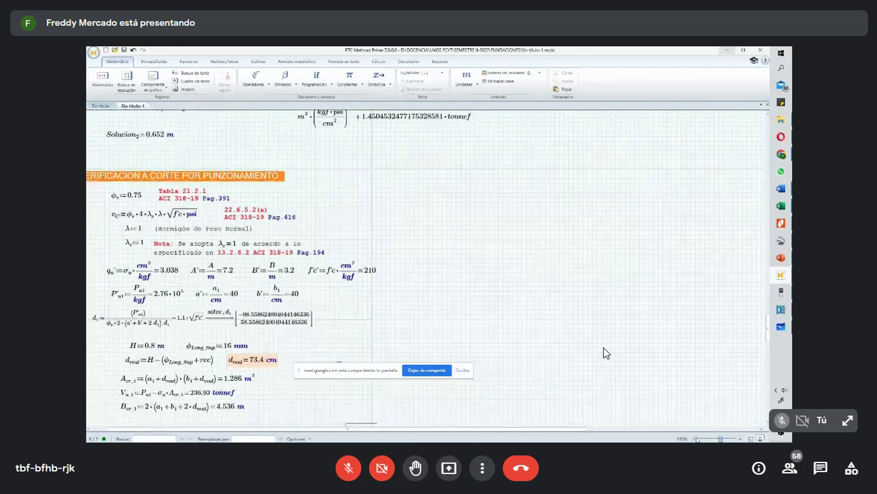
pyautogui.keyDown('ctrl'); pyautogui.scroll(1, 605, 353); pyautogui.keyUp('ctrl')
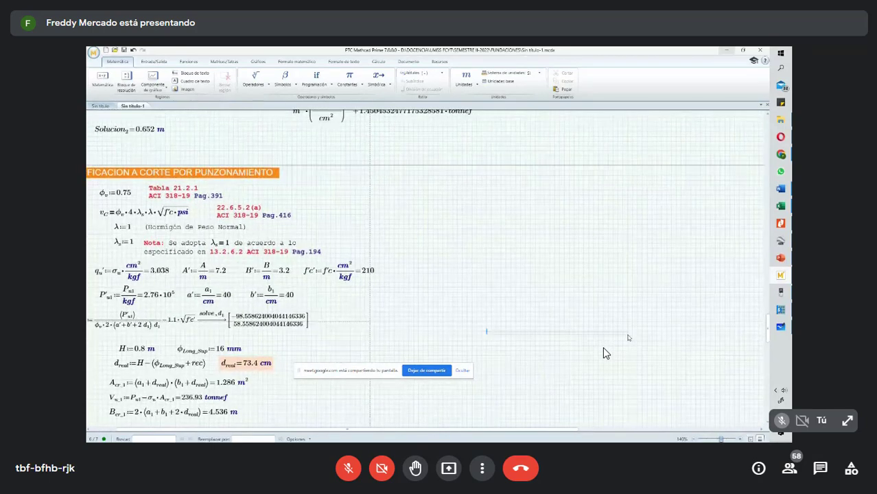
pyautogui.hscroll(-1, 605, 353)
pyautogui.scroll(-1, 605, 353)
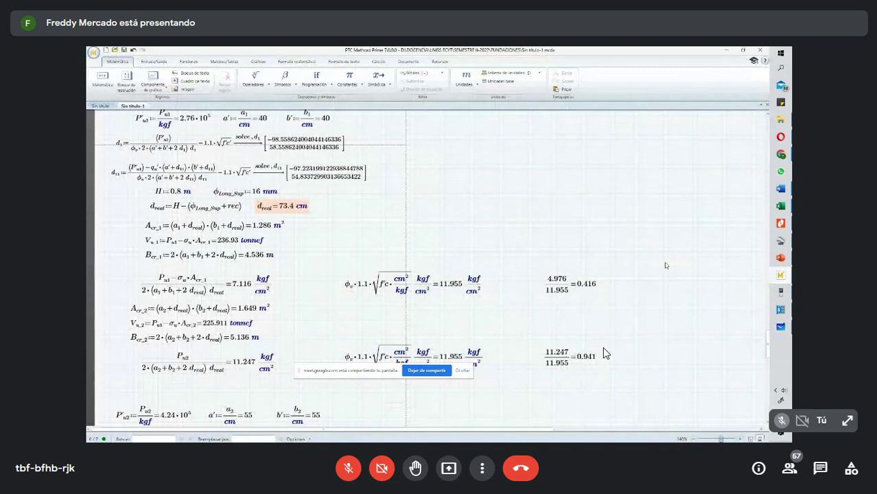
# Step: Look up the column 2 effective depths in the worksheet and write d = 65.7 cm and d = 70.6 cm beside the whiteboard's Pu2 equation
pyautogui.scroll(-1, 603, 353)
pyautogui.scroll(-6, 603, 353)
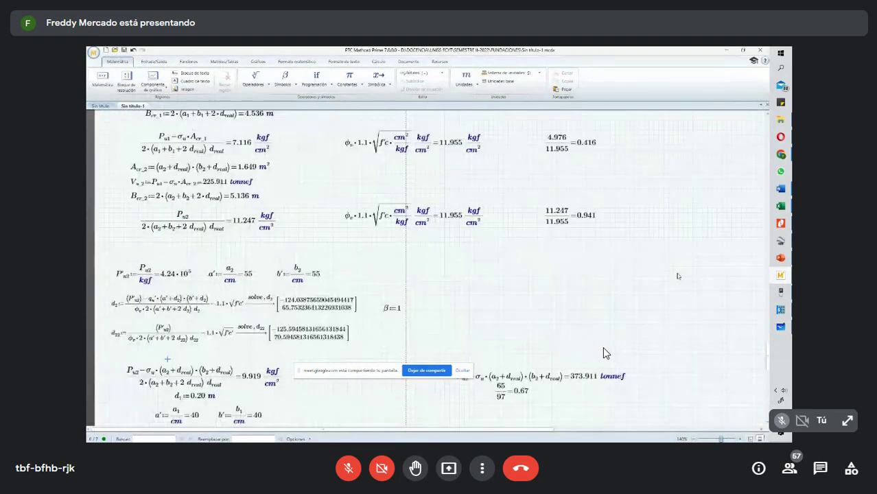
pyautogui.moveTo(780, 292)
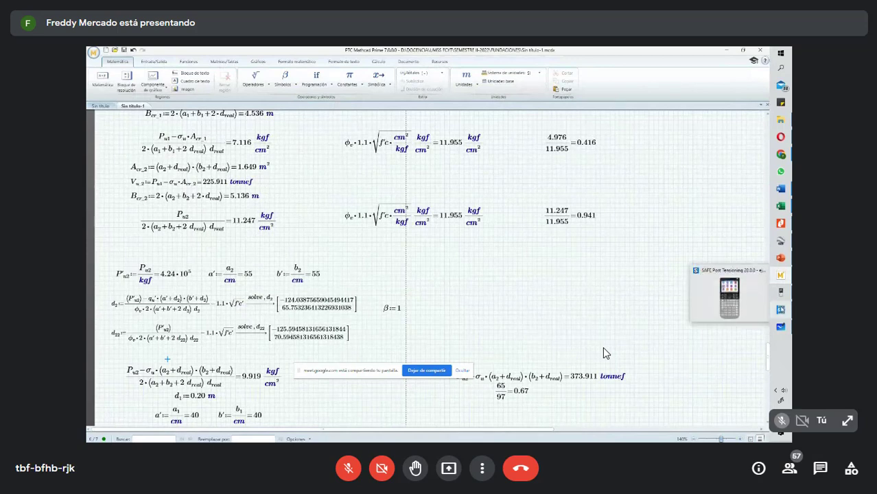
pyautogui.click(780, 328)
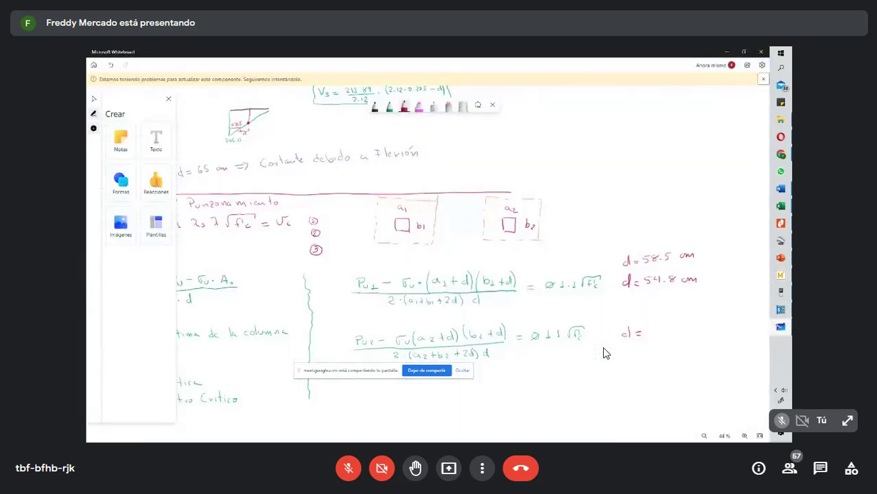
pyautogui.moveTo(651, 328)
pyautogui.mouseDown()
pyautogui.moveTo(647, 335)
pyautogui.moveTo(672, 336)
pyautogui.moveTo(628, 354)
pyautogui.mouseUp()
pyautogui.moveTo(636, 349); pyautogui.dragTo(641, 350)
pyautogui.moveTo(635, 352)
pyautogui.mouseDown()
pyautogui.moveTo(668, 351)
pyautogui.moveTo(699, 334)
pyautogui.moveTo(688, 351)
pyautogui.mouseUp()
pyautogui.click(663, 350)
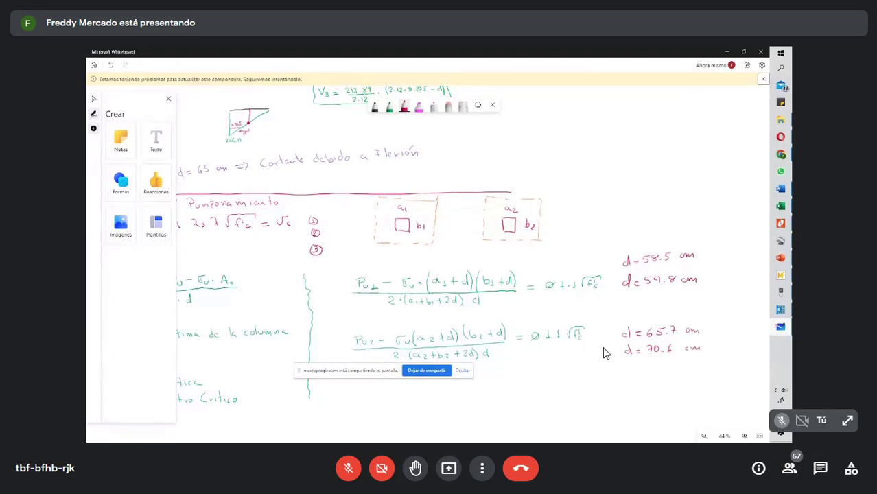
# Step: Draw a bracket over the soil pressure term of the Pu1 equation and annotate d = 58.5 cm with "(Solo Pu)"
pyautogui.moveTo(412, 273)
pyautogui.mouseDown()
pyautogui.moveTo(441, 261)
pyautogui.moveTo(514, 267)
pyautogui.mouseUp()
pyautogui.moveTo(710, 245)
pyautogui.mouseDown()
pyautogui.moveTo(708, 258)
pyautogui.moveTo(719, 253)
pyautogui.mouseUp()
pyautogui.moveTo(724, 245)
pyautogui.mouseDown()
pyautogui.moveTo(724, 257)
pyautogui.moveTo(741, 254)
pyautogui.mouseUp()
pyautogui.moveTo(745, 251); pyautogui.dragTo(746, 256)
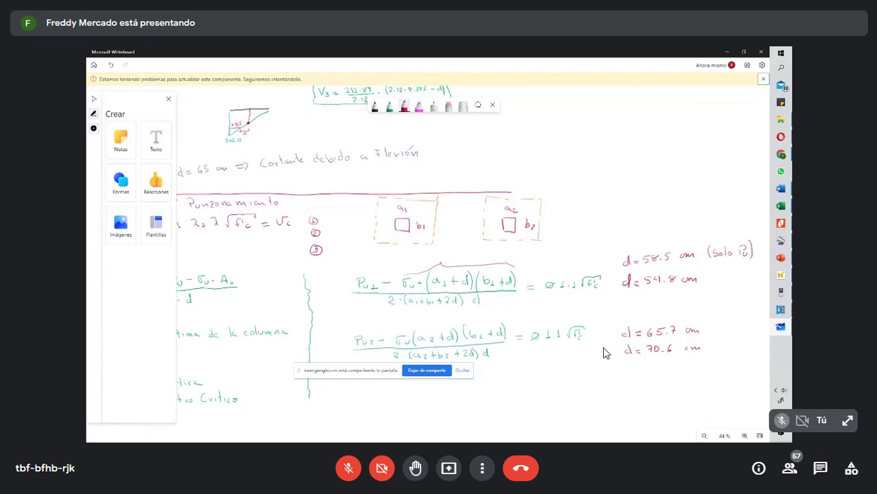
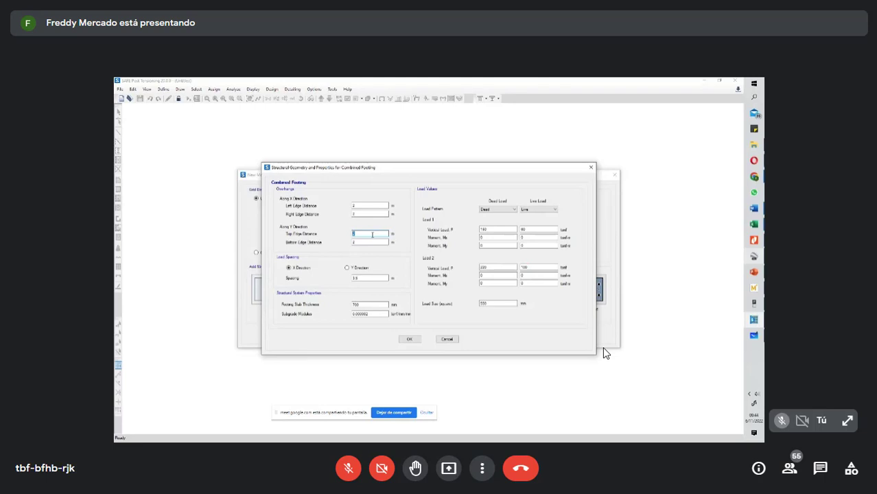
# Step: Open the combined footing's bottom edge distance along the Y direction for editing in SAFE
pyautogui.click(355, 244)
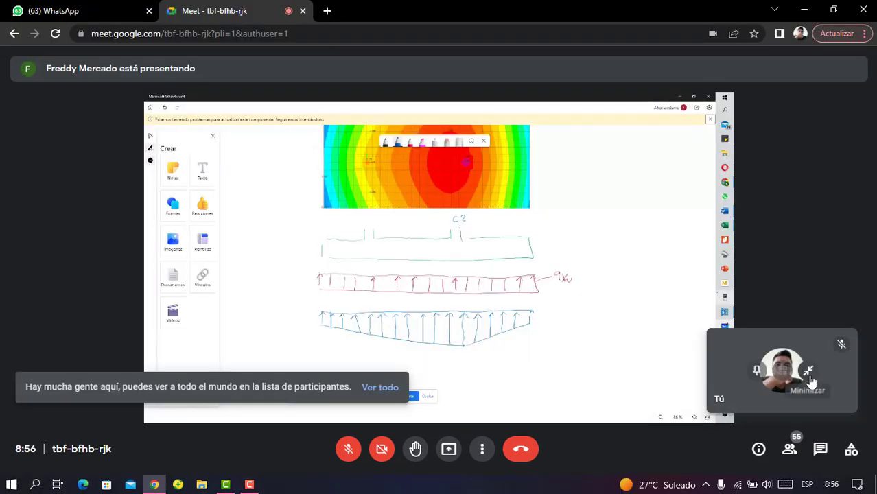
# Step: Minimize the self-view tile and show the meeting call in full screen
pyautogui.click(809, 377)
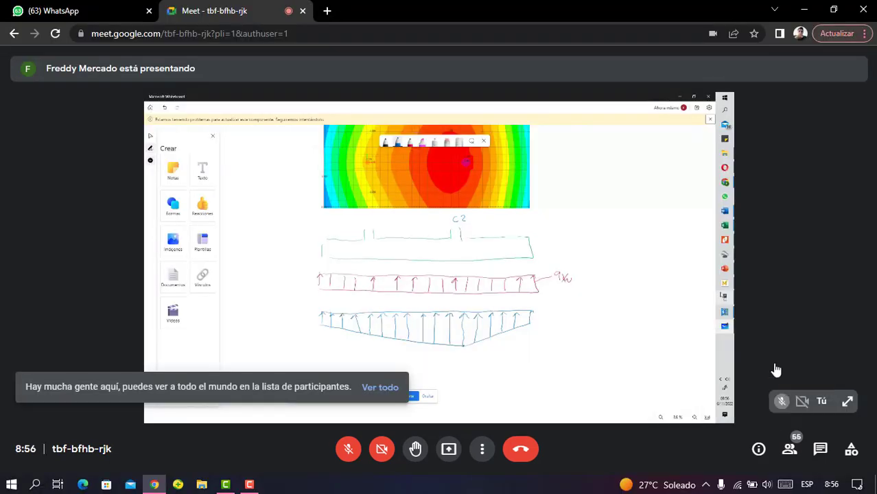
pyautogui.doubleClick(587, 334)
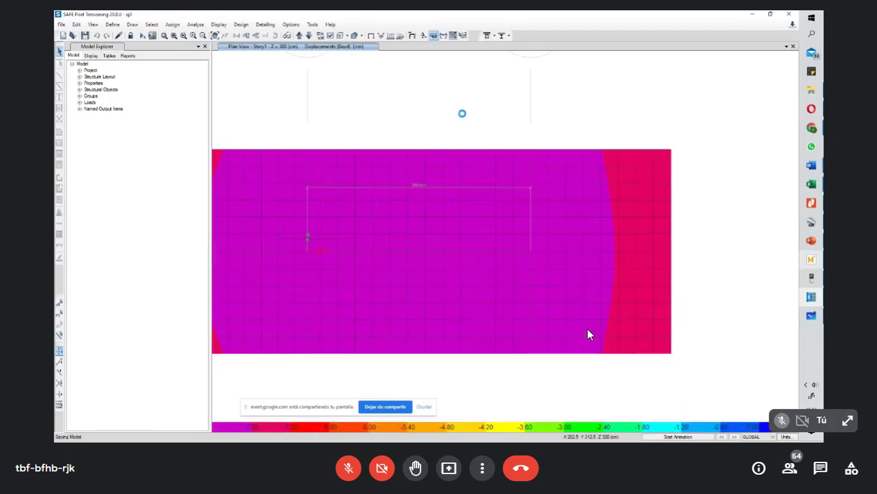
# Step: Display the footing's soil pressures for the SERV combination, followed by its punching shear design ratios
pyautogui.click(434, 36)
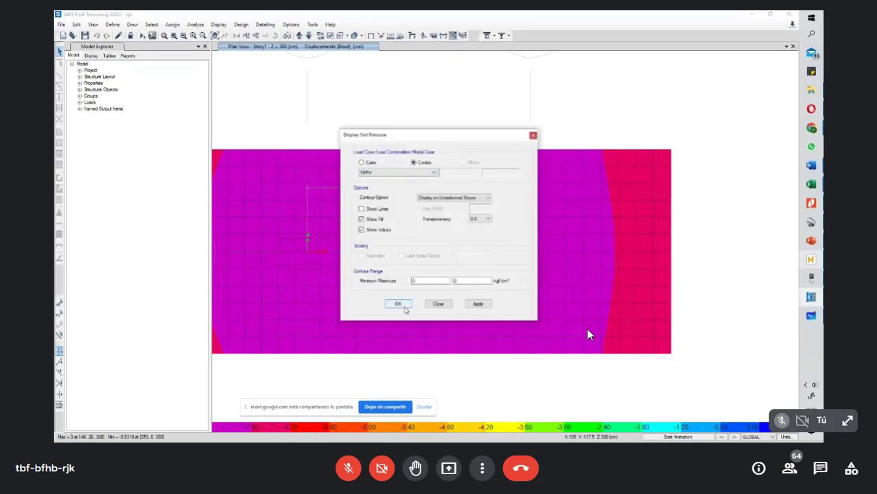
pyautogui.click(398, 305)
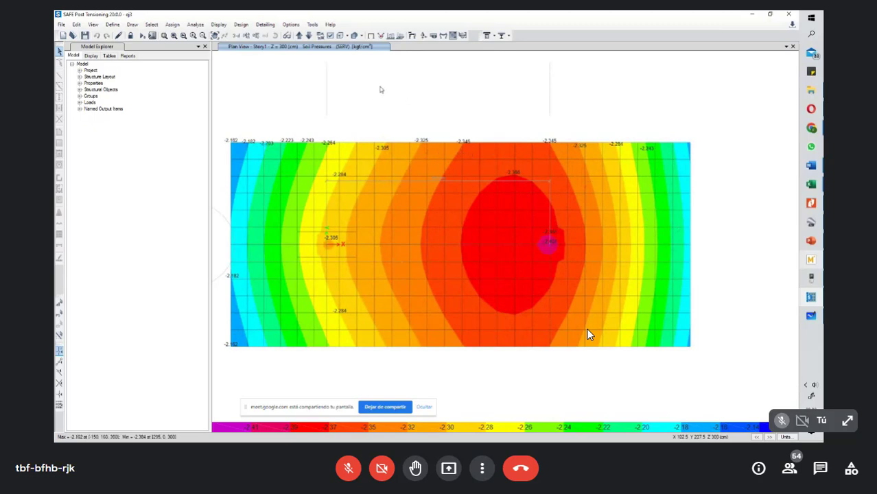
pyautogui.click(219, 24)
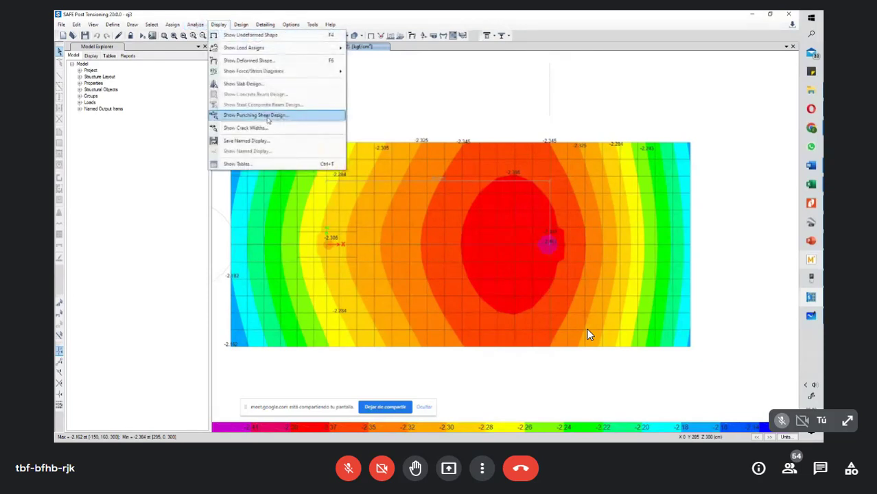
pyautogui.click(264, 115)
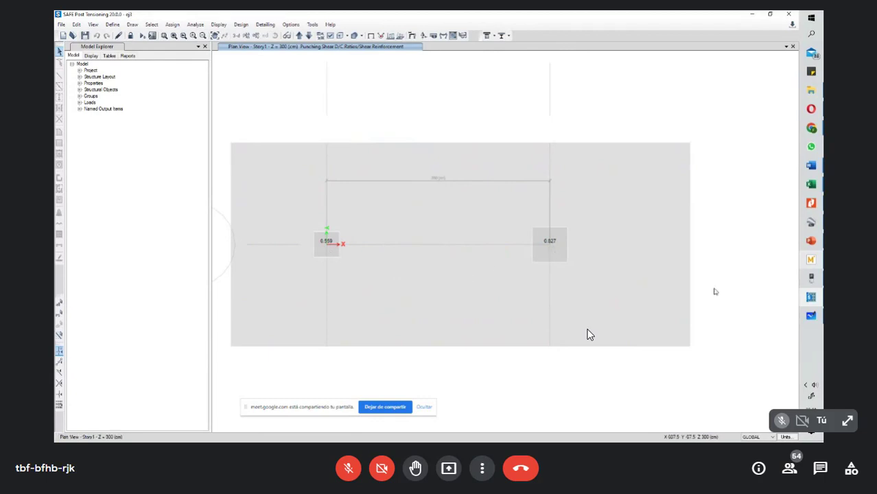
# Step: Return through Mathcad to the whiteboard and review the handwritten Vu/ØVc punching shear check above the soil pressure plot
pyautogui.click(810, 261)
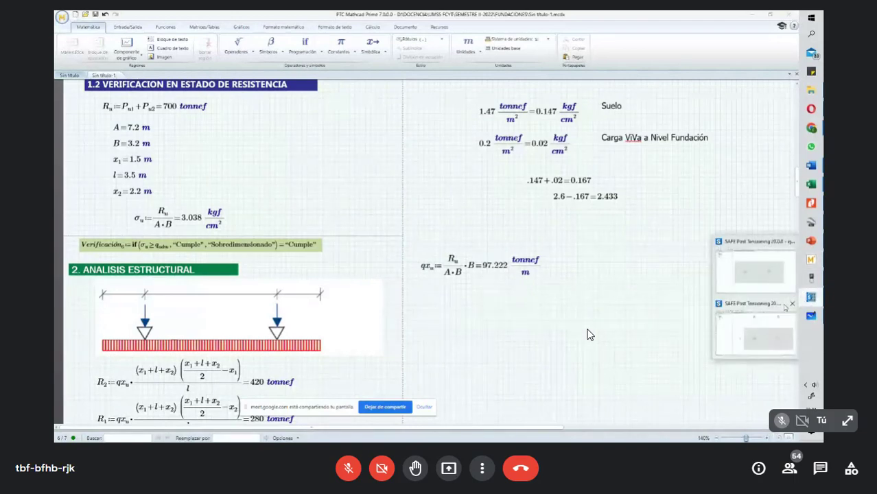
pyautogui.click(810, 316)
pyautogui.scroll(5, 611, 206)
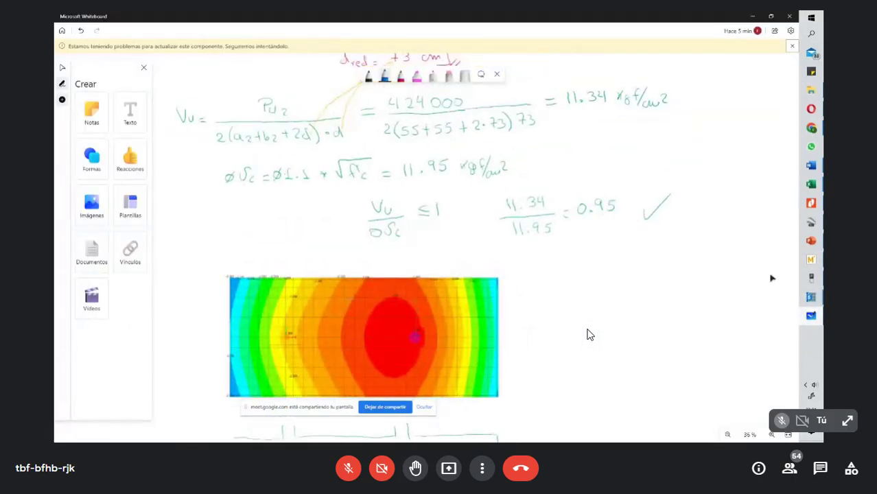
pyautogui.scroll(3, 721, 267)
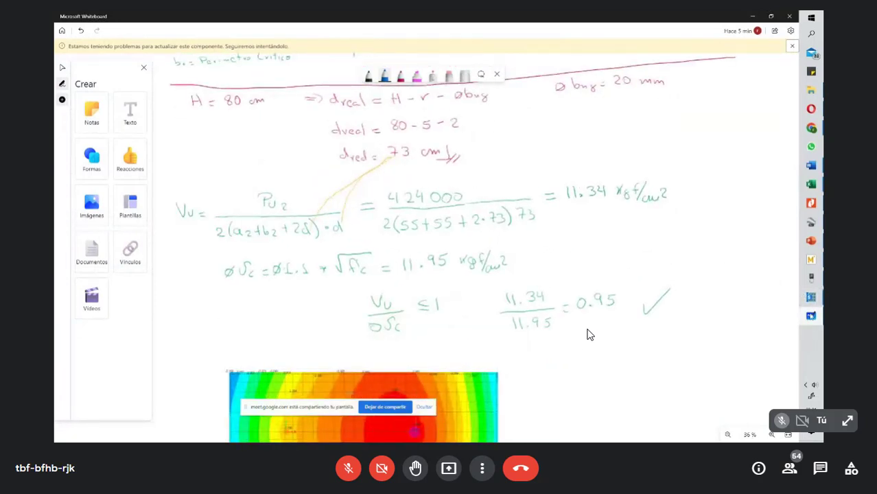
# Step: Switch to SAFE and view the property data of the footing's slab section and the COL slab section
pyautogui.moveTo(811, 299)
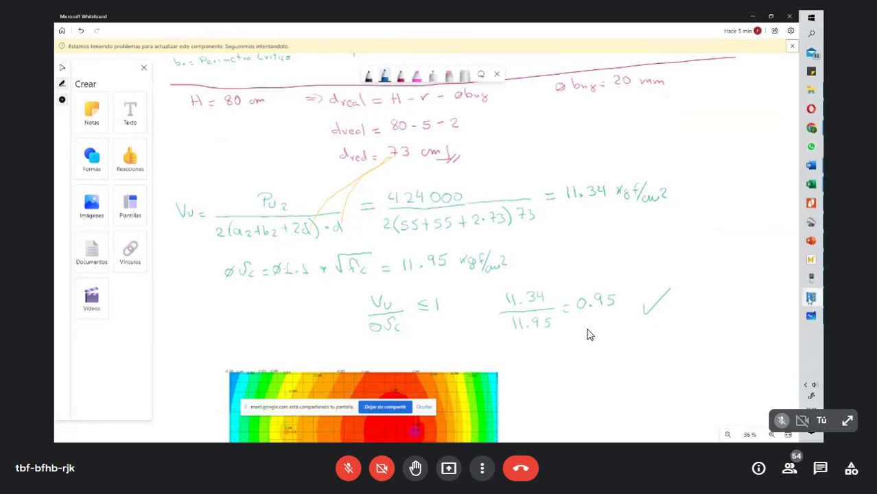
pyautogui.click(774, 269)
pyautogui.click(113, 24)
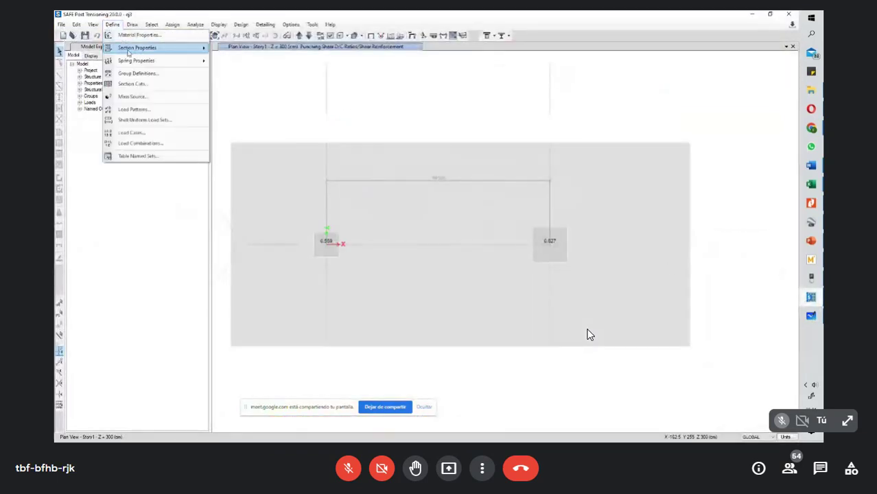
pyautogui.moveTo(137, 48)
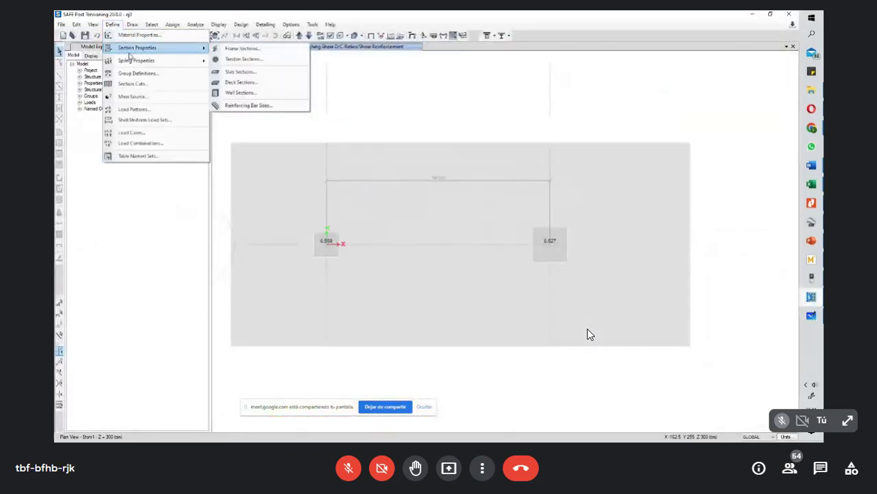
pyautogui.click(240, 72)
pyautogui.click(375, 204)
pyautogui.click(471, 223)
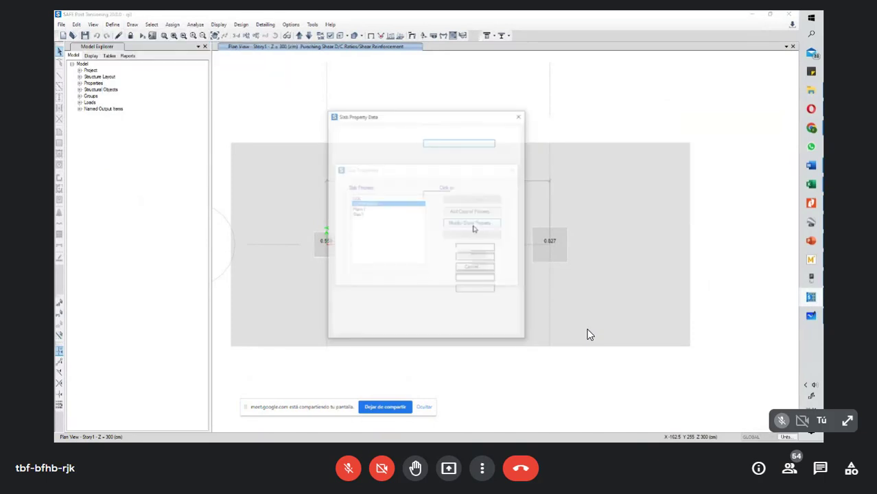
pyautogui.press('Escape')
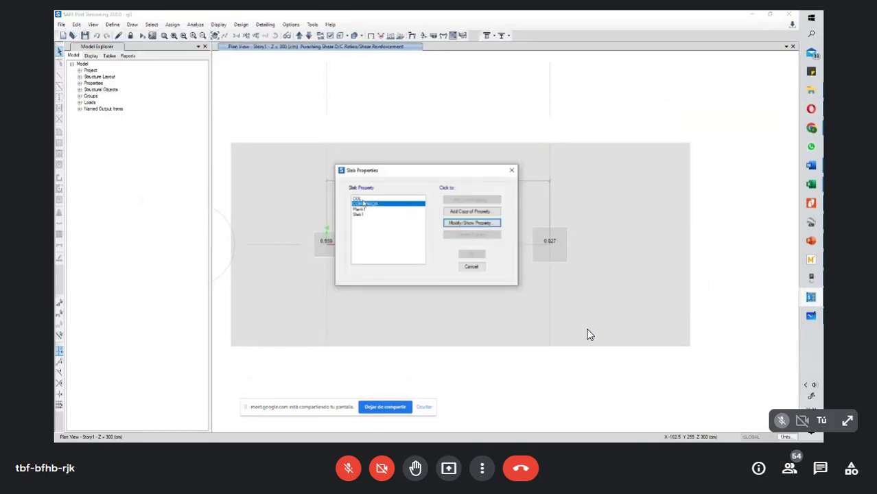
pyautogui.click(357, 198)
pyautogui.click(470, 224)
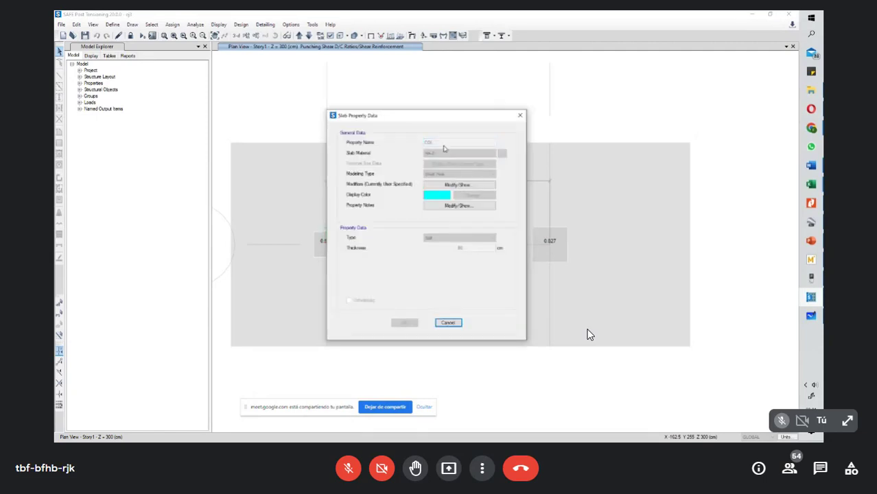
pyautogui.press('Escape')
pyautogui.press('Escape')
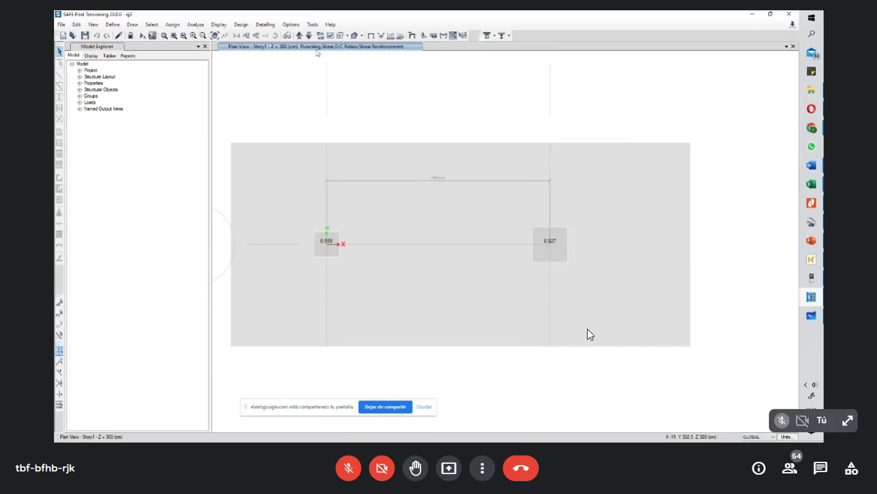
# Step: Set the concrete slab design code to ACI 318-14 in the design preferences
pyautogui.click(241, 24)
pyautogui.moveTo(316, 39)
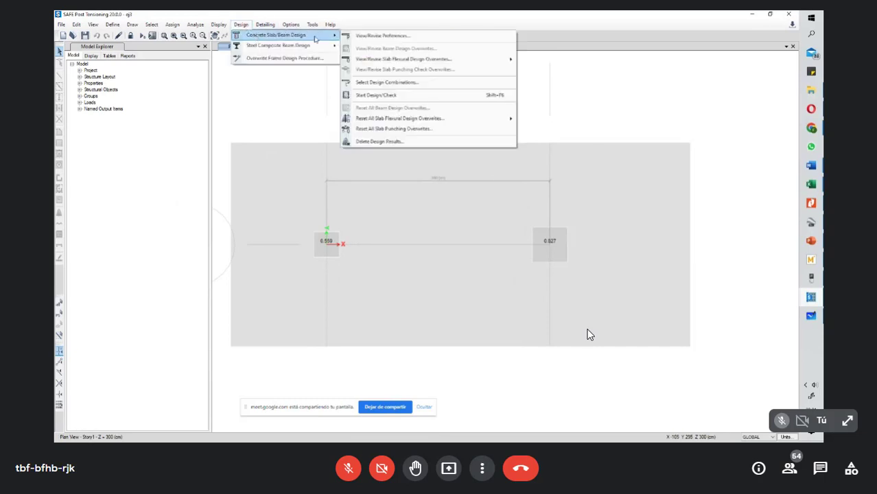
pyautogui.click(381, 35)
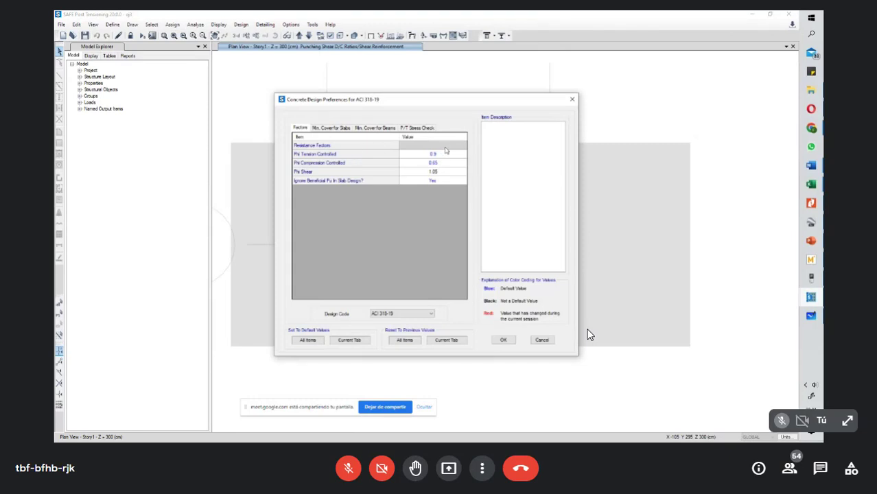
pyautogui.click(416, 313)
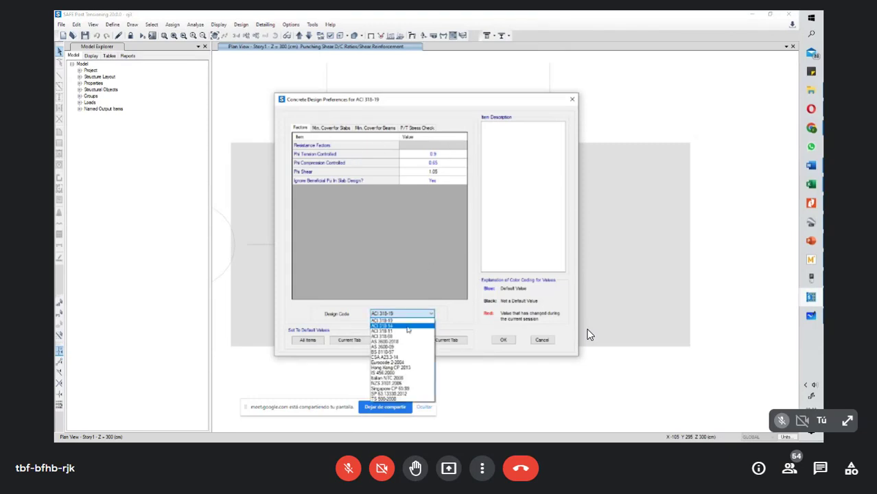
pyautogui.click(407, 326)
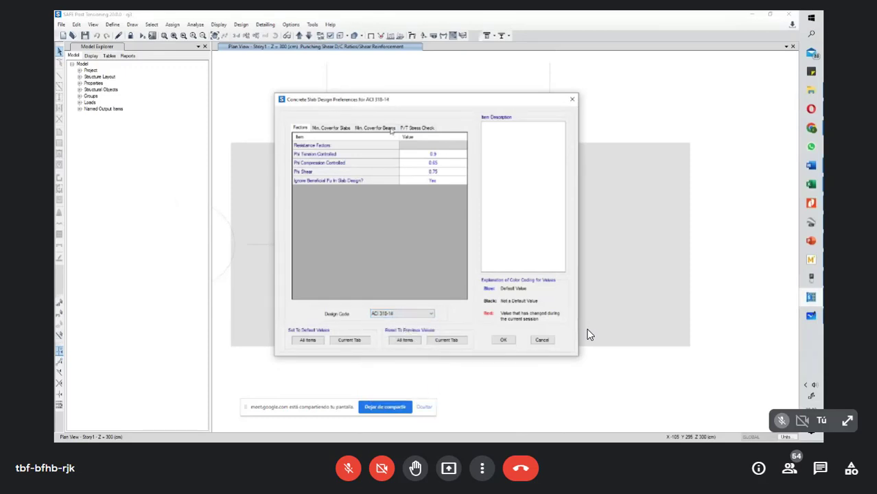
pyautogui.click(499, 340)
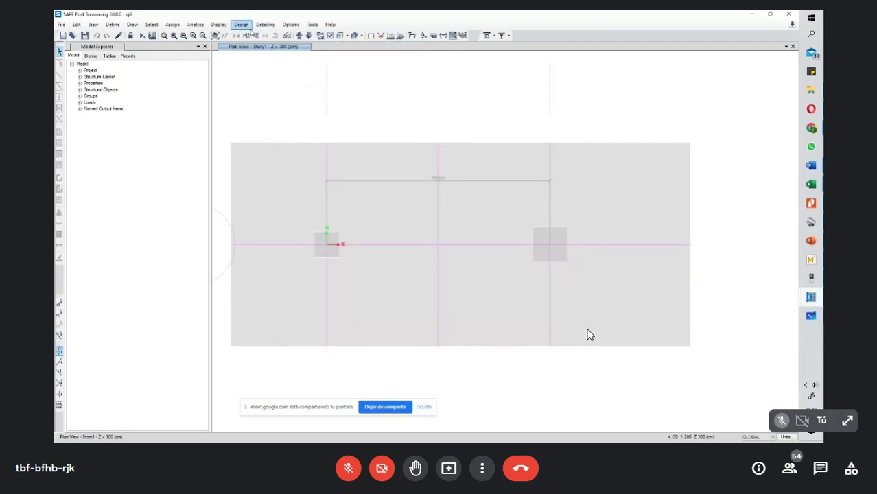
# Step: Run the concrete slab design and display the footing's punching shear design ratios
pyautogui.click(241, 25)
pyautogui.moveTo(281, 35)
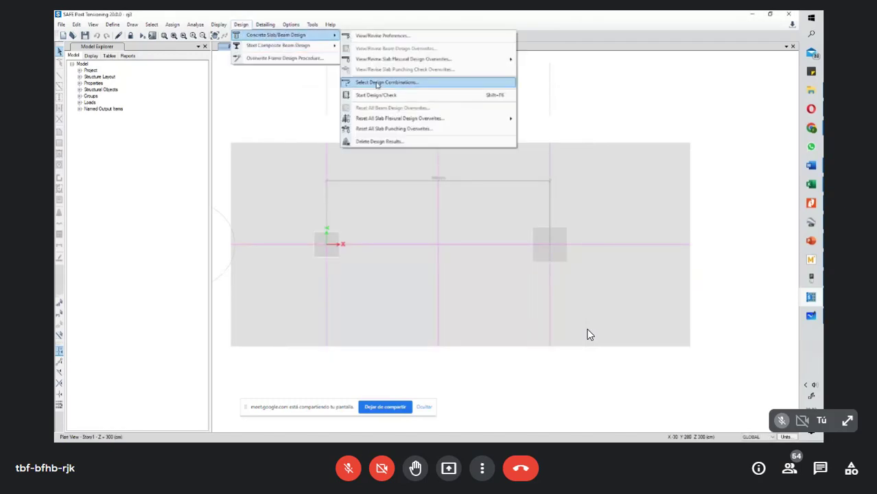
pyautogui.click(376, 95)
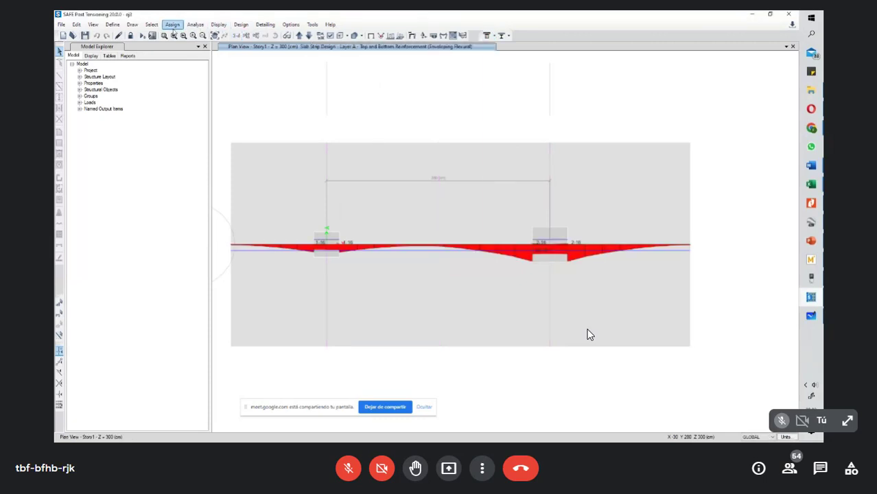
pyautogui.click(219, 25)
pyautogui.click(254, 115)
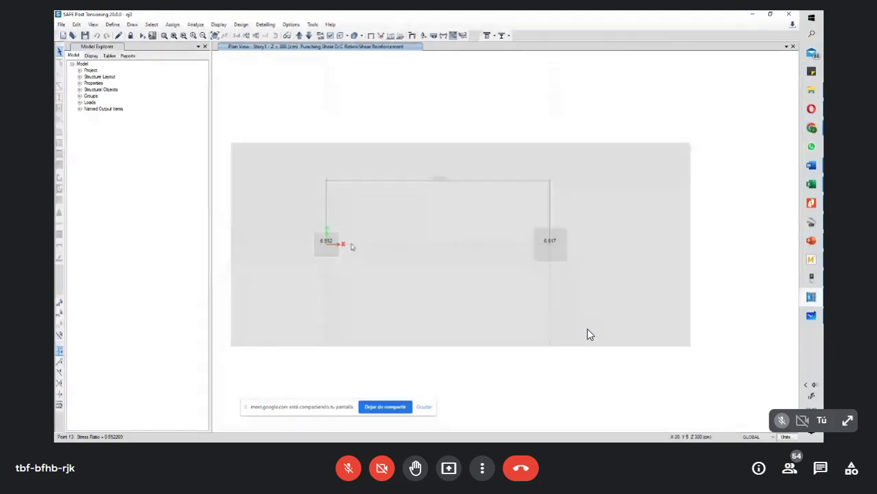
# Step: Open the ACI 318-14 punching shear report for the larger column and examine its load punching check
pyautogui.click(547, 256)
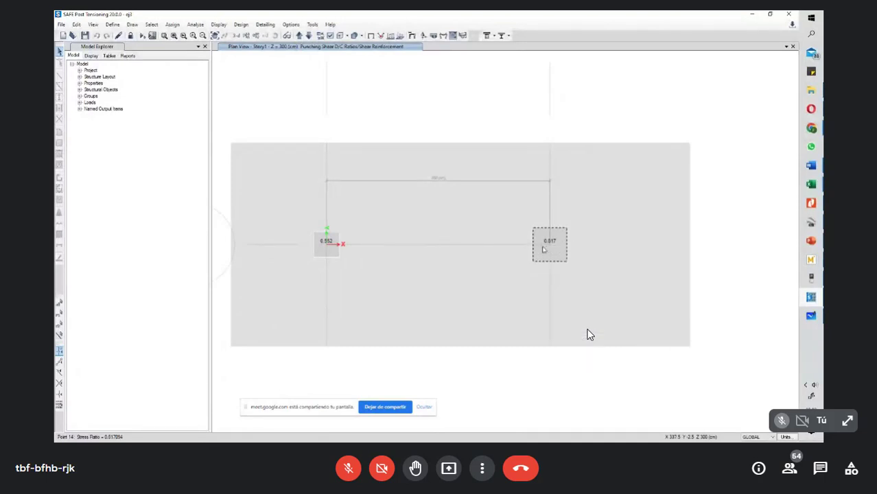
pyautogui.rightClick(547, 249)
pyautogui.click(546, 246)
pyautogui.rightClick(551, 244)
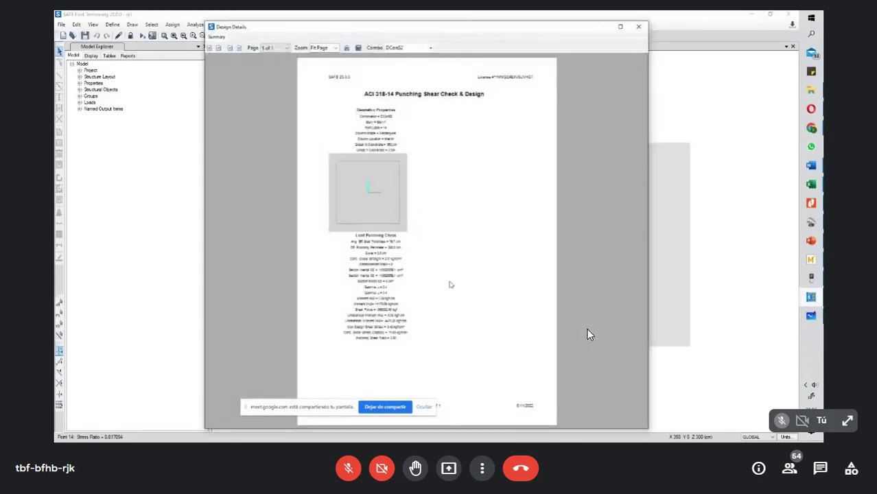
pyautogui.scroll(-5, 316, 294)
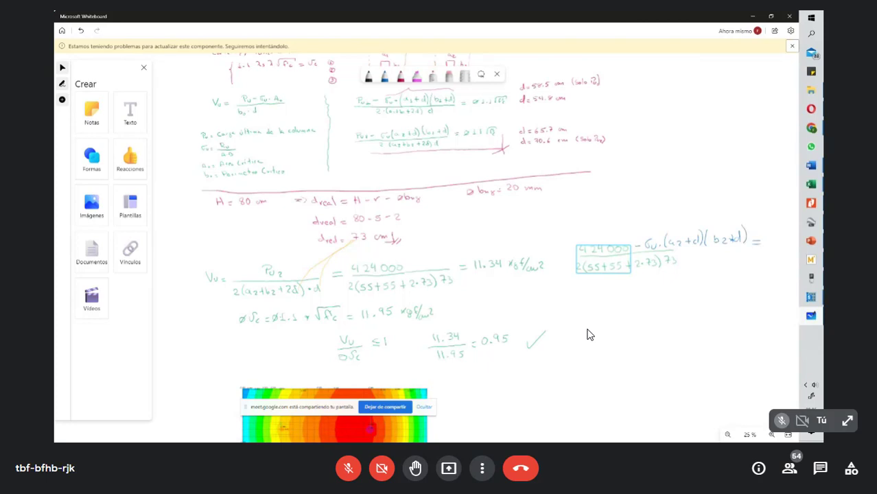
# Step: Look up the ultimate soil pressure σu in Mathcad for the whiteboard's second-column punching expression, and return to the whiteboard
pyautogui.moveTo(755, 399); pyautogui.dragTo(626, 390)
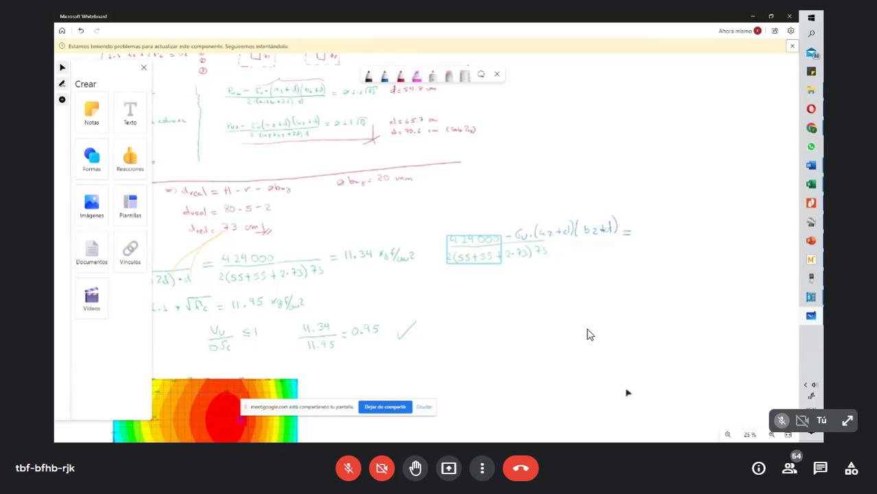
pyautogui.click(811, 260)
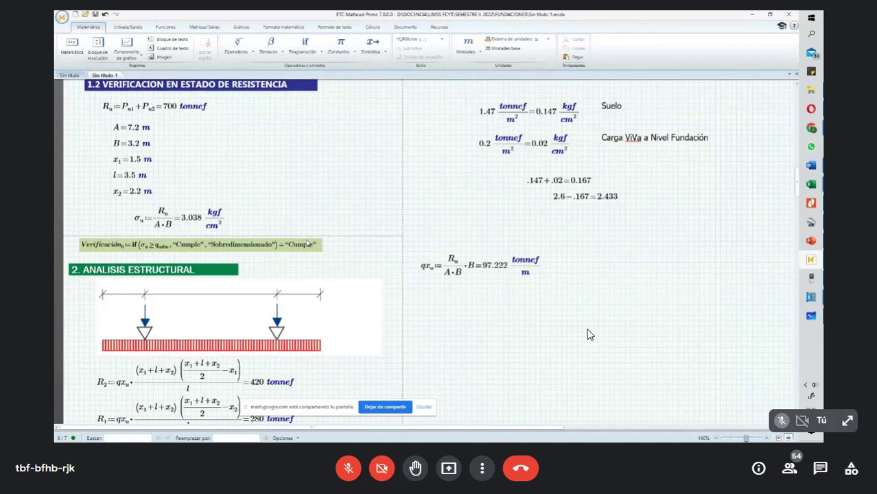
pyautogui.click(811, 316)
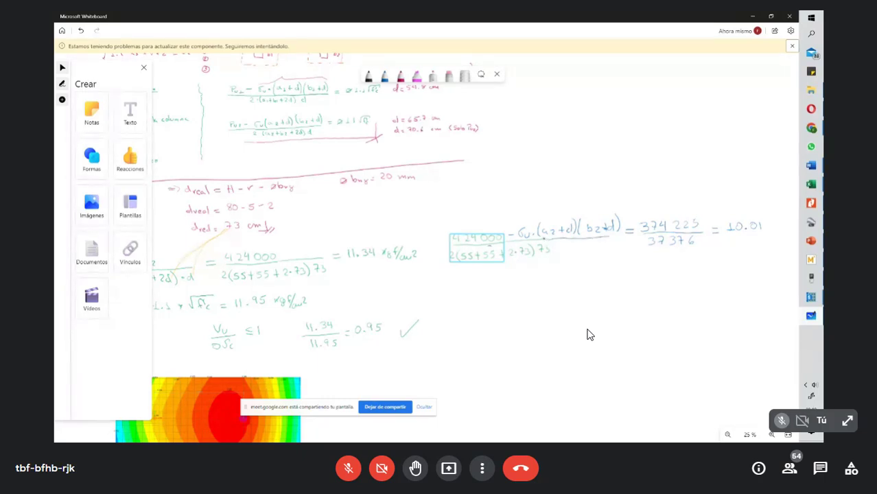
# Step: Compare the handwritten punching shear stress on the whiteboard with the maximum design shear stress in SAFE's punching report
pyautogui.moveTo(811, 297)
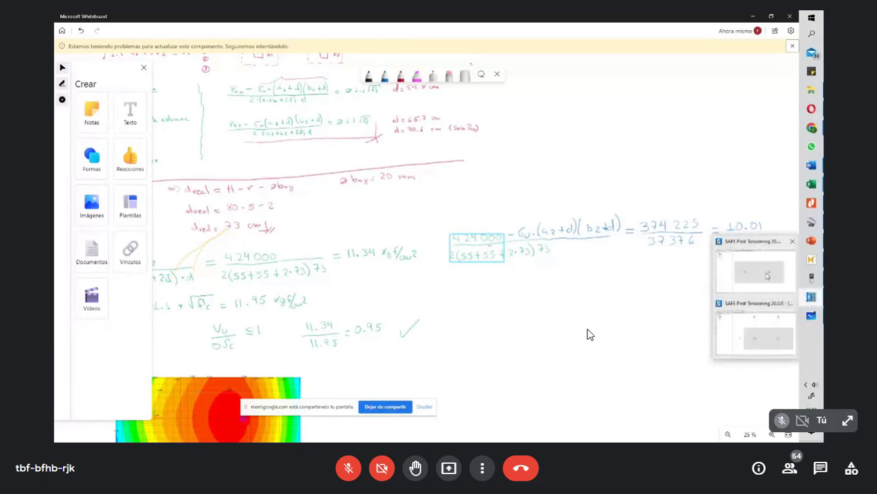
pyautogui.click(755, 271)
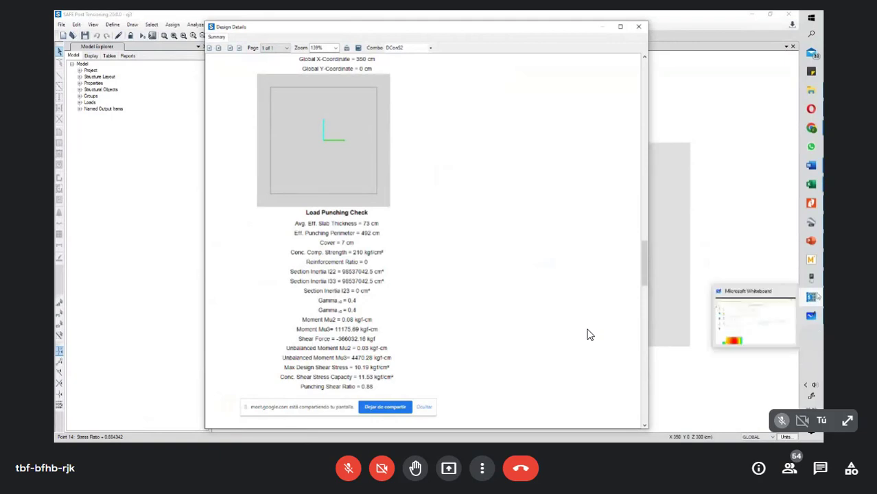
pyautogui.click(811, 316)
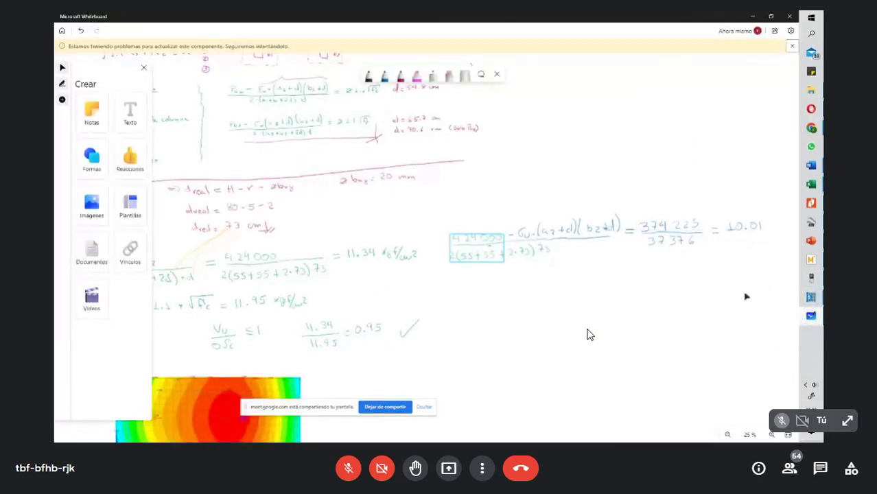
pyautogui.click(811, 318)
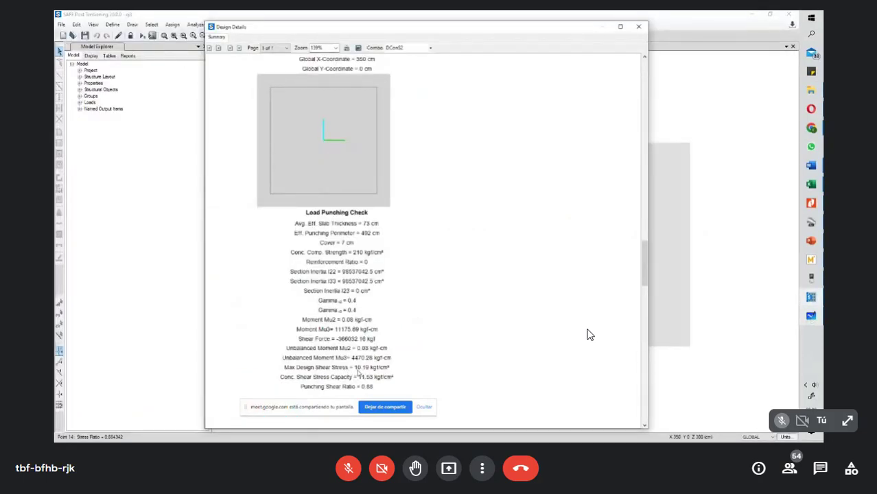
pyautogui.click(811, 316)
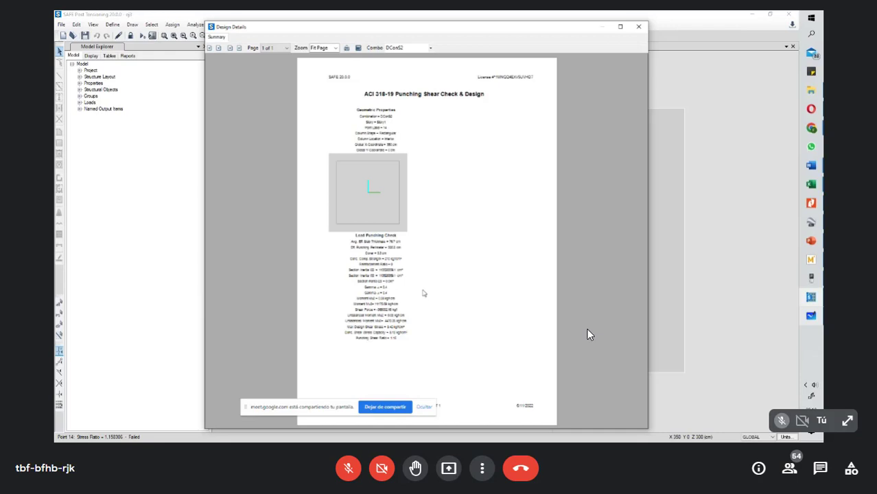
# Step: Examine the cover and effective slab thickness in the ACI 318-19 punching shear report, and close the report
pyautogui.keyDown('ctrl'); pyautogui.scroll(4, 423, 291); pyautogui.keyUp('ctrl')
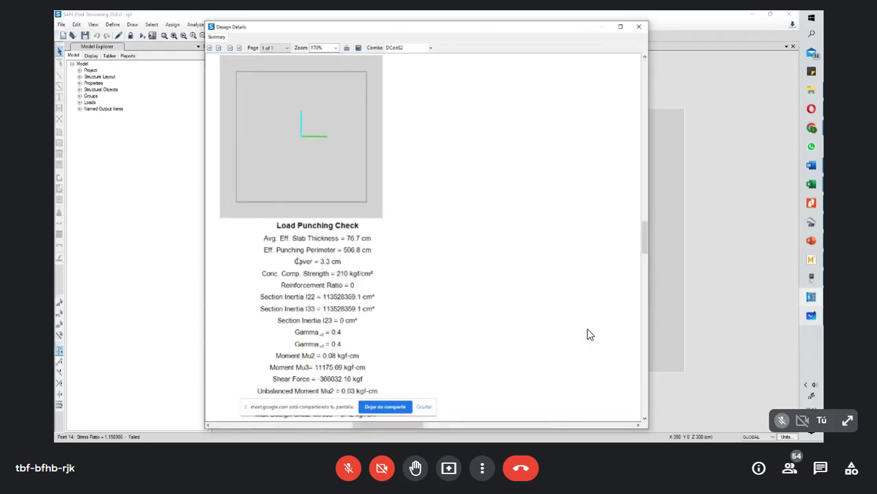
pyautogui.click(636, 27)
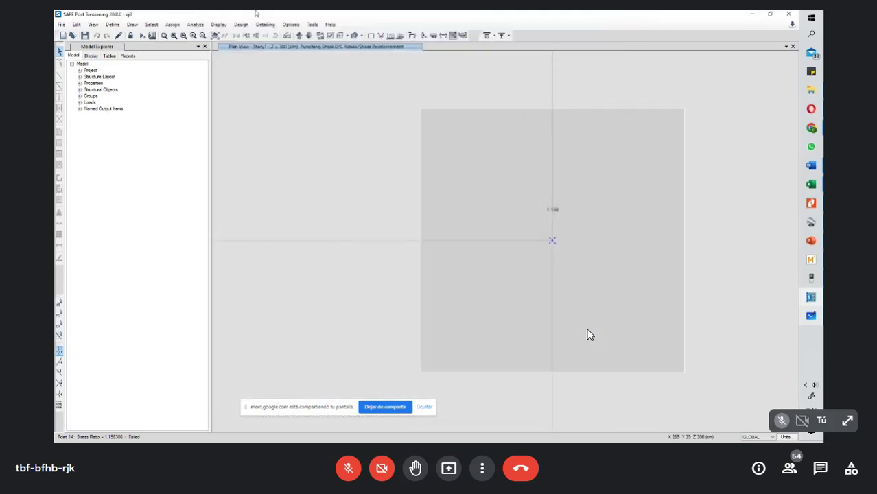
# Step: Set the slab design preferences to 5 cm clear cover at top and bottom with a preferred bar size of 20
pyautogui.click(240, 24)
pyautogui.moveTo(274, 35)
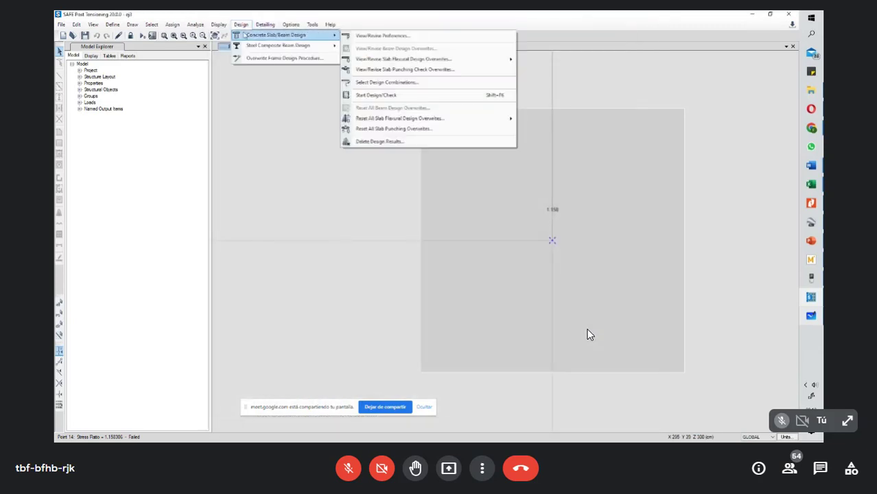
pyautogui.click(384, 35)
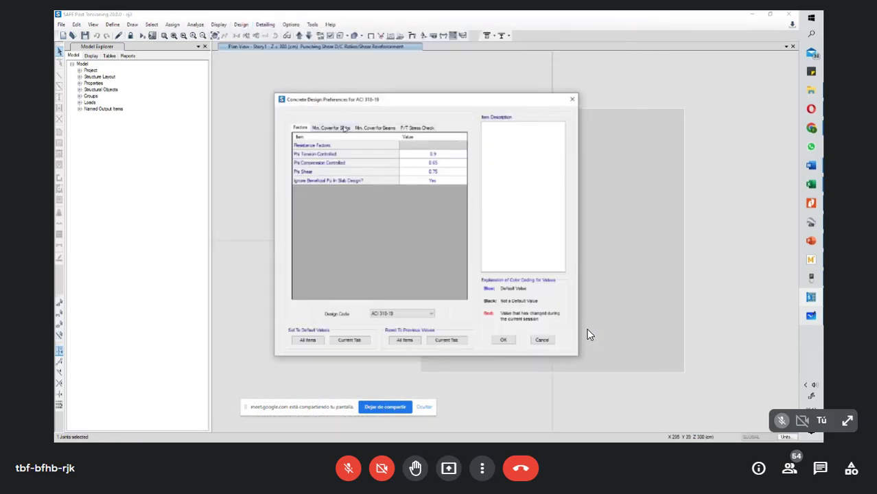
pyautogui.click(332, 127)
pyautogui.click(436, 155)
pyautogui.write('5')
pyautogui.click(439, 164)
pyautogui.write('5')
pyautogui.click(439, 173)
pyautogui.click(435, 175)
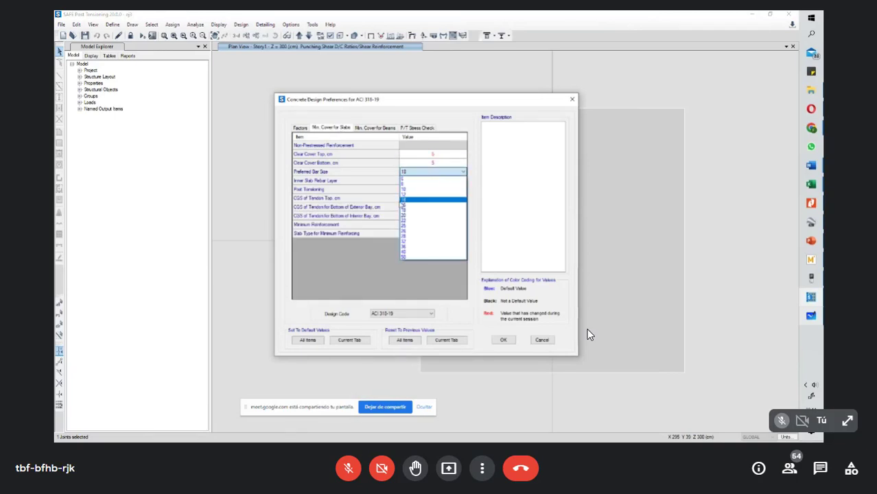
pyautogui.click(409, 215)
pyautogui.click(502, 340)
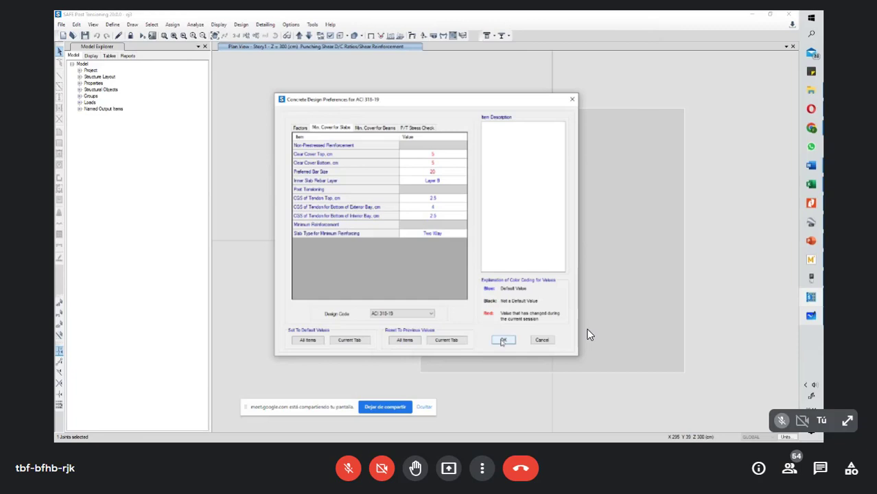
# Step: Run the concrete slab design check again with the updated cover and bar size preferences
pyautogui.click(217, 25)
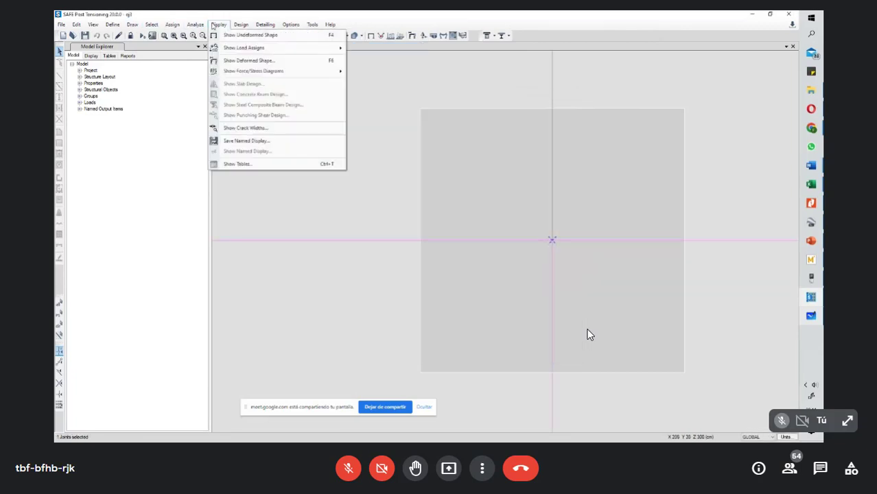
pyautogui.click(241, 25)
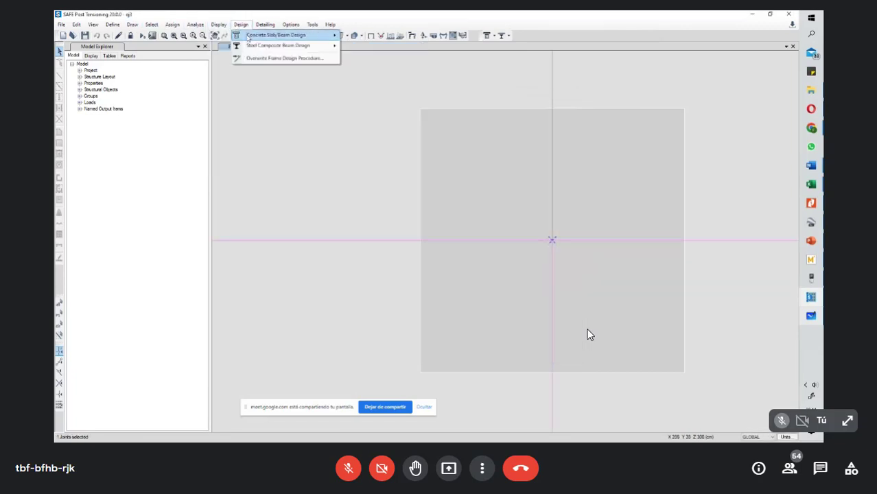
pyautogui.moveTo(264, 35)
pyautogui.click(423, 94)
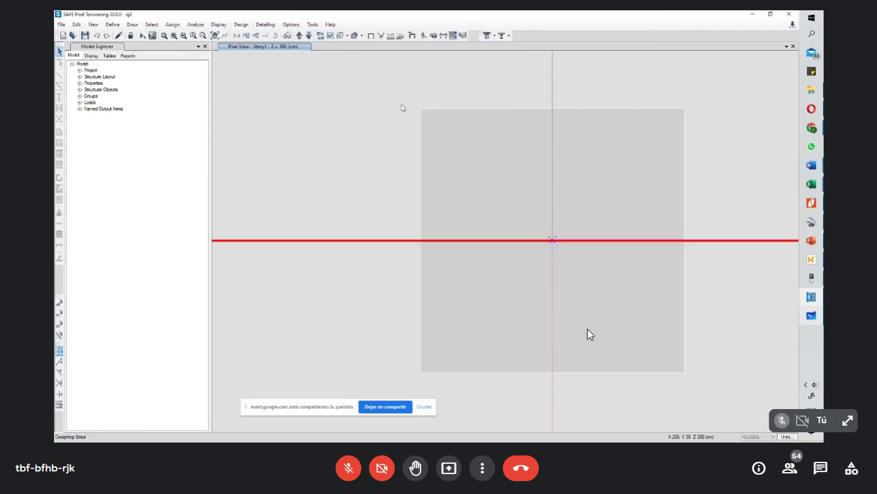
# Step: Display the punching shear design results on the plan, and open the column's ACI 318-19 report to read its load punching check
pyautogui.click(195, 25)
pyautogui.moveTo(218, 25)
pyautogui.click(237, 116)
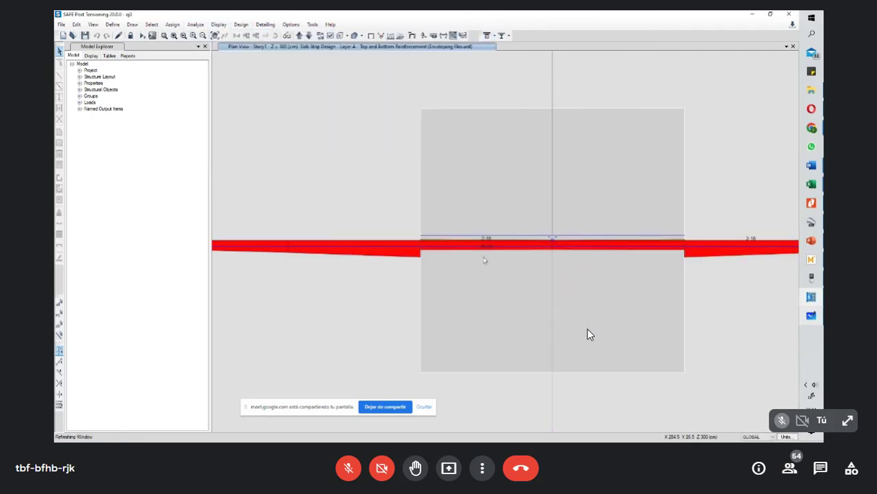
pyautogui.rightClick(553, 244)
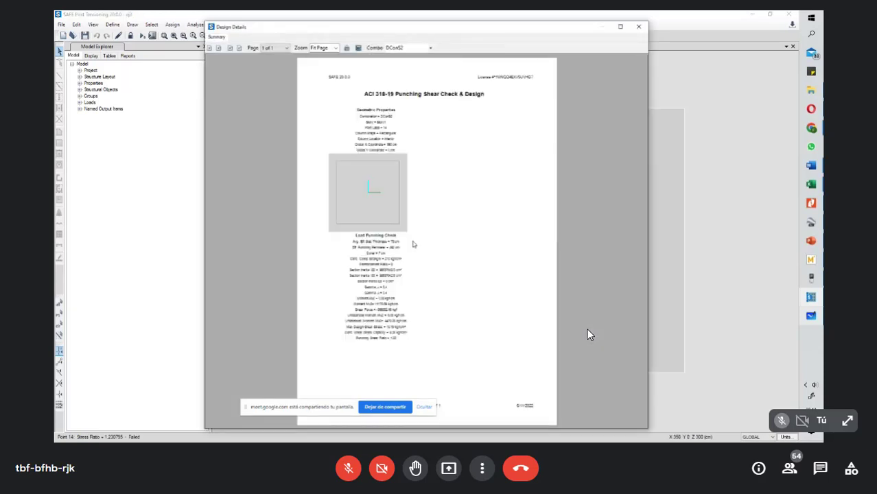
pyautogui.keyDown('ctrl'); pyautogui.scroll(5, 390, 245); pyautogui.keyUp('ctrl')
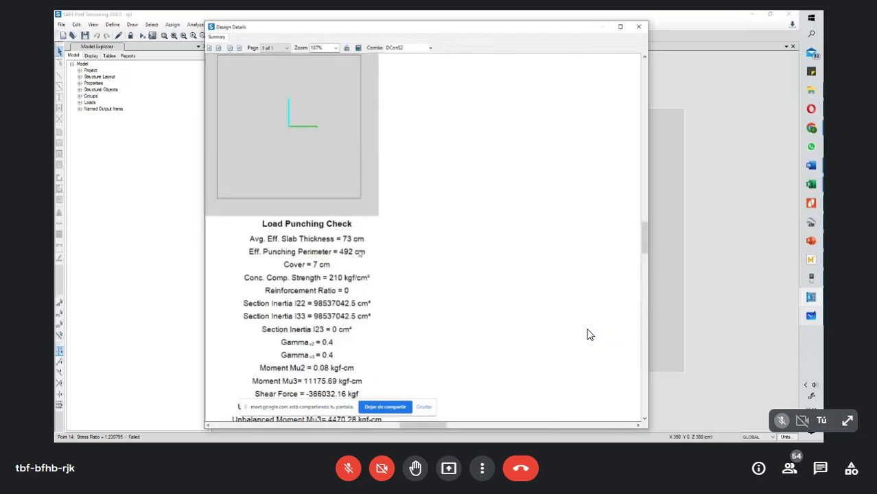
pyautogui.scroll(-1, 403, 217)
pyautogui.scroll(-2, 365, 334)
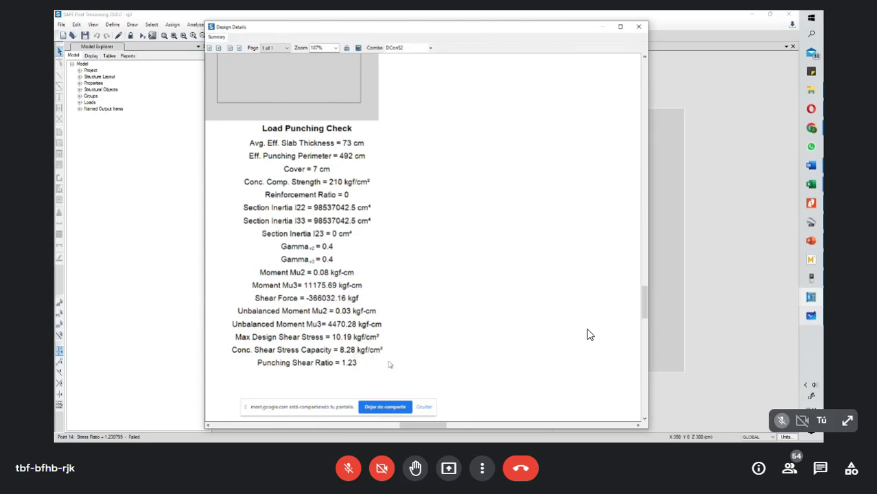
# Step: Switch to Microsoft Whiteboard and write the shear capacity φvc = 8.28 kgf/cm², linked by an arrow to the 11.95 kgf/cm² result
pyautogui.click(809, 313)
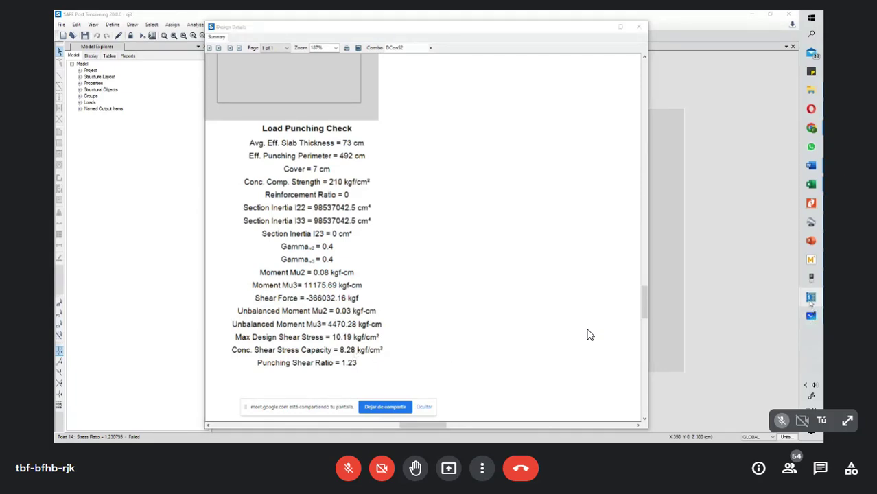
pyautogui.click(810, 316)
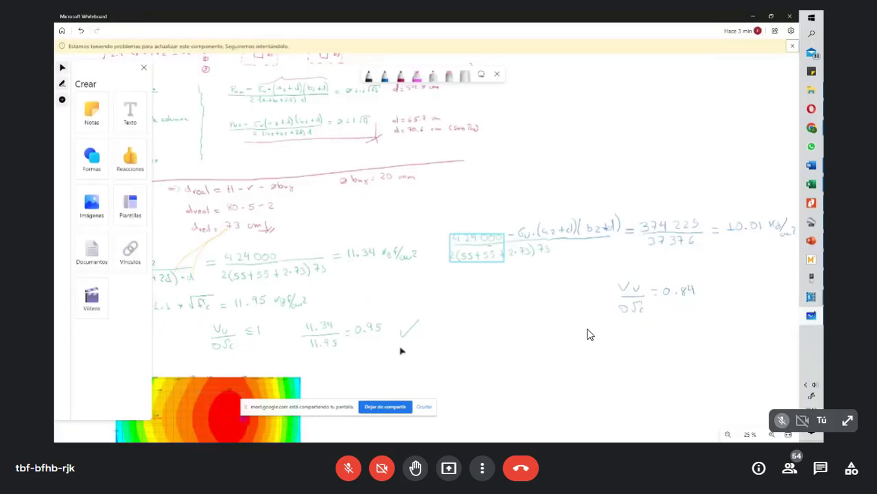
pyautogui.scroll(-1, 587, 356)
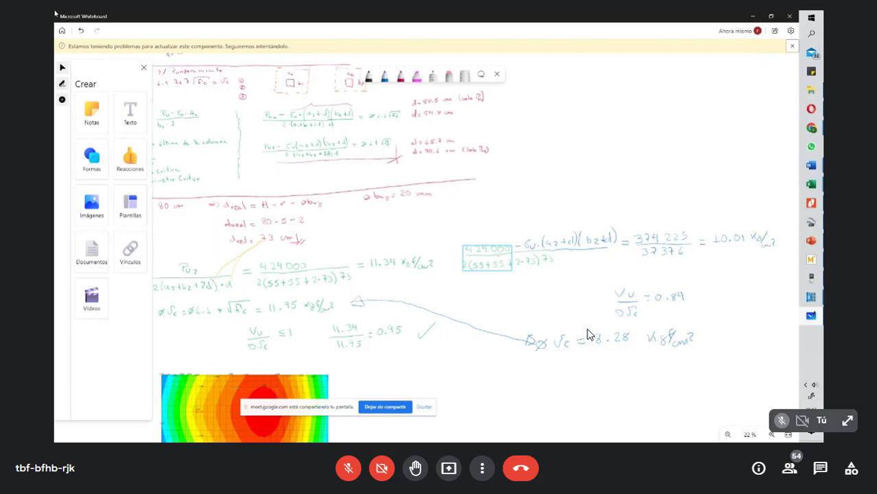
# Step: Switch to the PowerPoint slide on punching shear verification and capture the mks-system vc formulas together with the λs size-effect formula
pyautogui.click(812, 242)
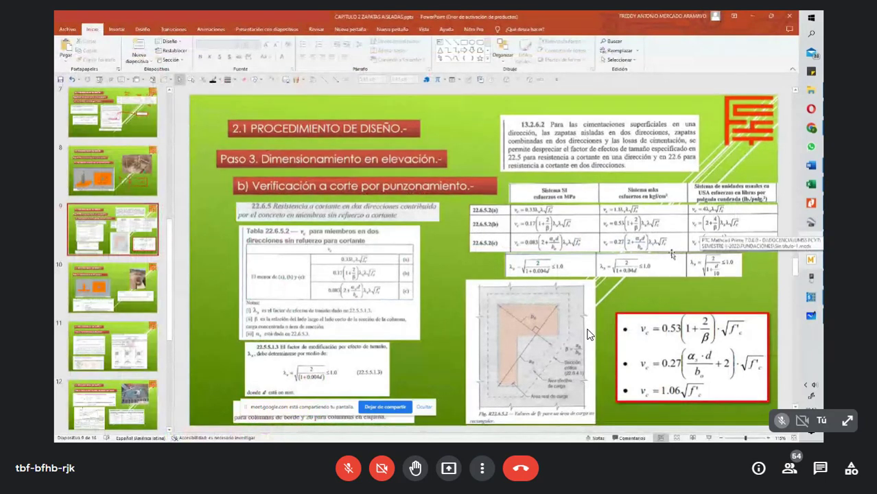
pyautogui.keyDown('ctrl'); pyautogui.scroll(5, 588, 334); pyautogui.keyUp('ctrl')
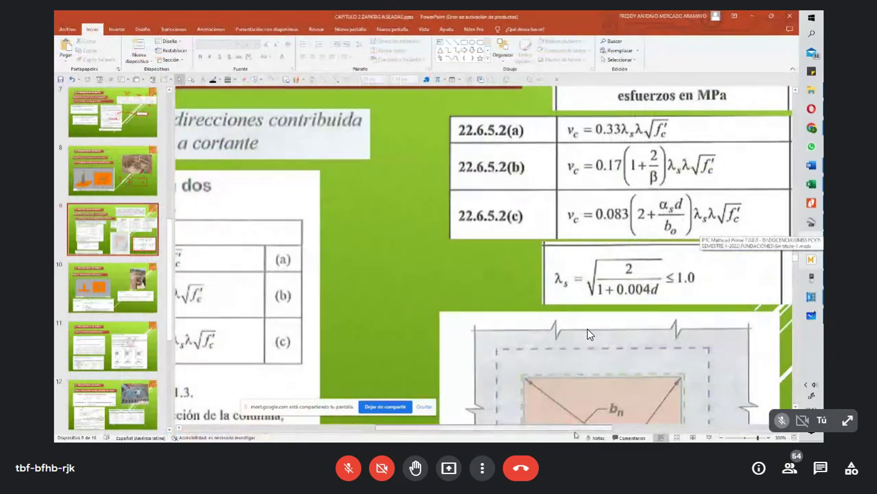
pyautogui.hscroll(10, 588, 334)
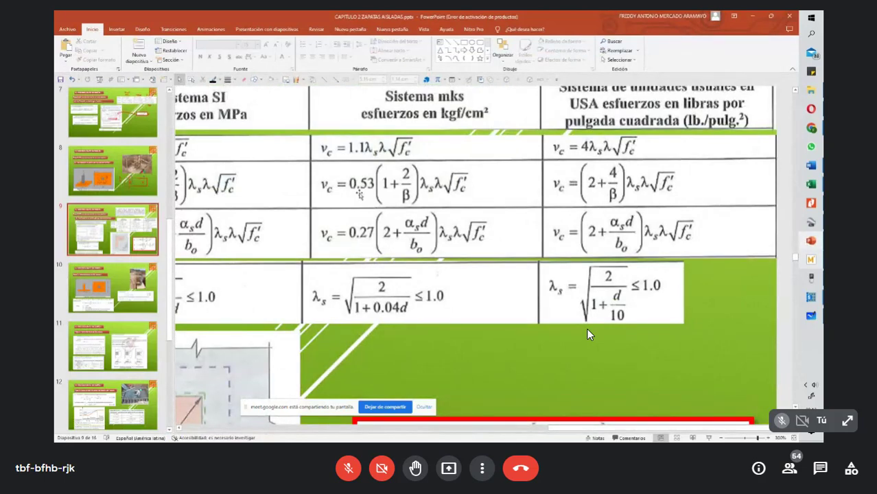
pyautogui.press('super+shift+s')
pyautogui.moveTo(312, 136); pyautogui.dragTo(539, 324)
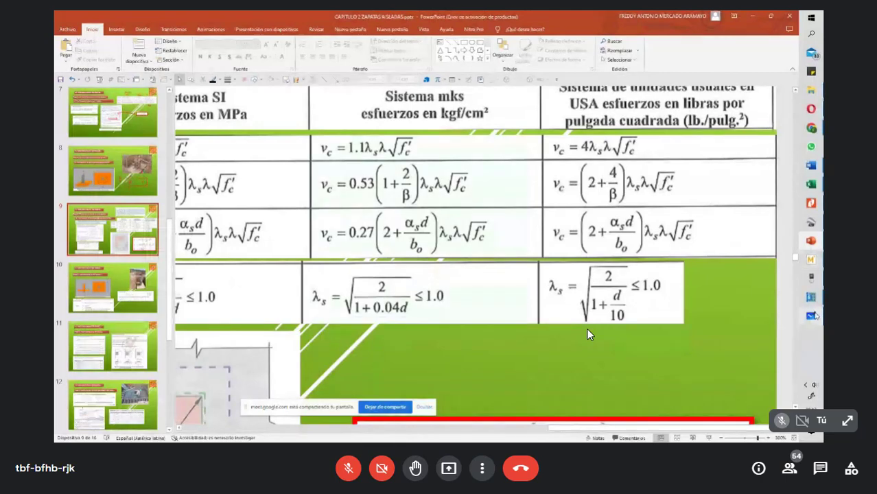
# Step: Return to Microsoft Whiteboard and paste the captured shear formulas below the handwritten φvc value
pyautogui.click(811, 315)
pyautogui.scroll(-3, 697, 336)
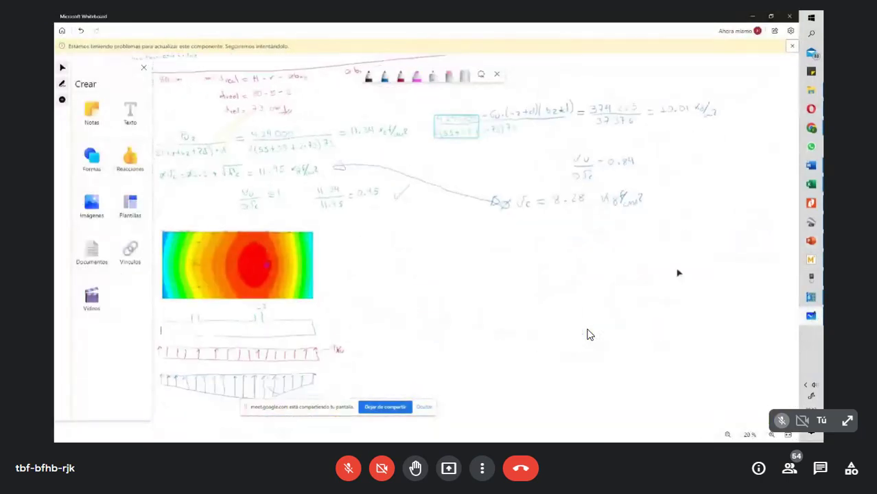
pyautogui.hotkey('ctrl', 'v')
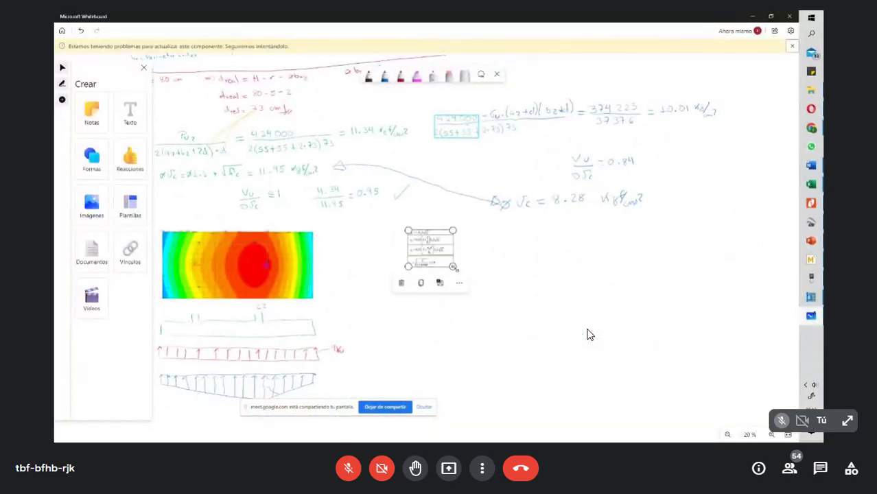
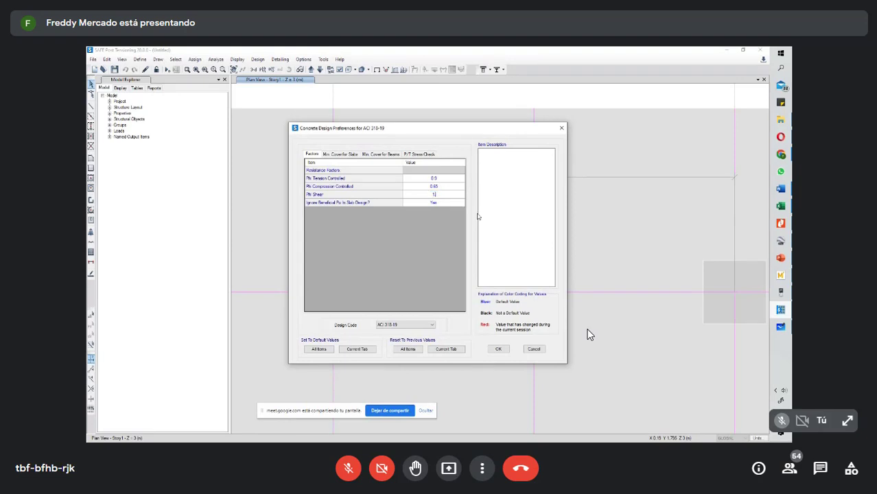
# Step: Check the Phi Shear factor in SAFE's ACI 318-19 concrete design preferences, and compare it with the shear capacity calculation in Microsoft Whiteboard
pyautogui.doubleClick(445, 194)
pyautogui.moveTo(782, 295)
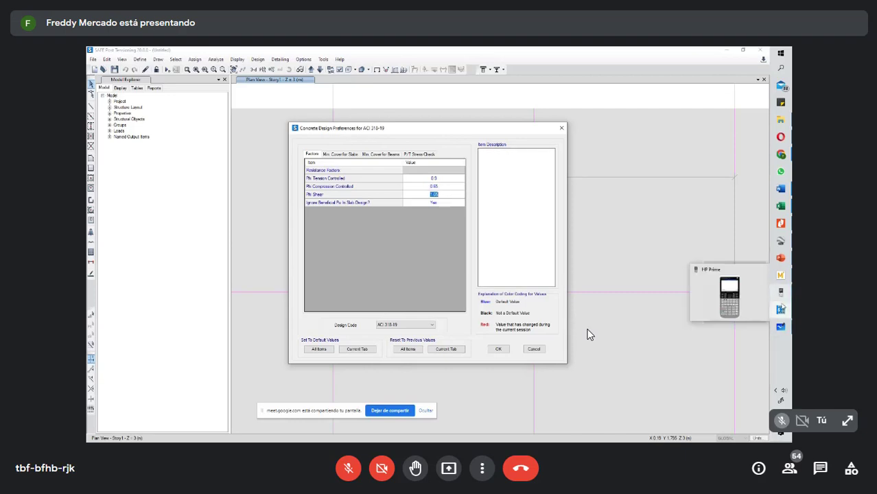
pyautogui.moveTo(781, 280)
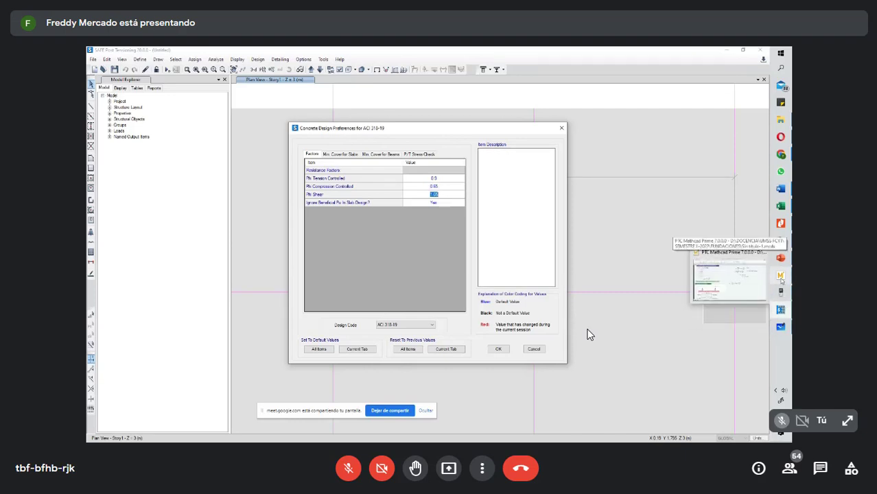
pyautogui.click(780, 327)
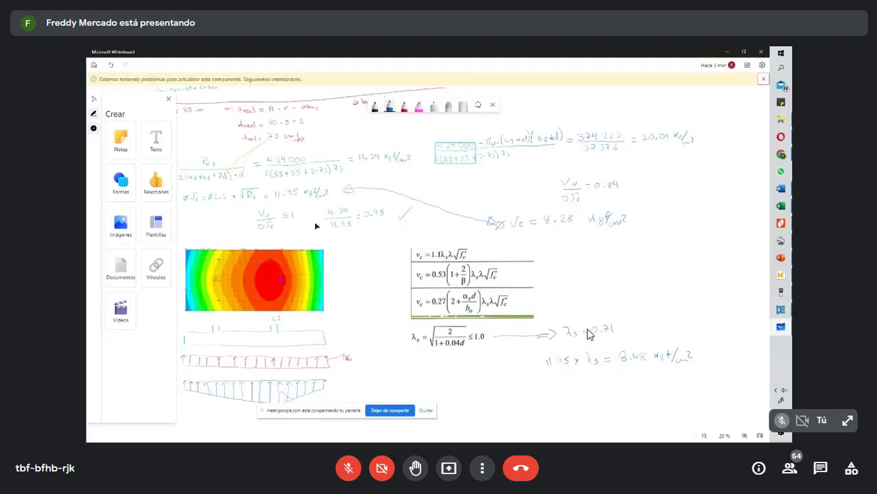
pyautogui.click(456, 278)
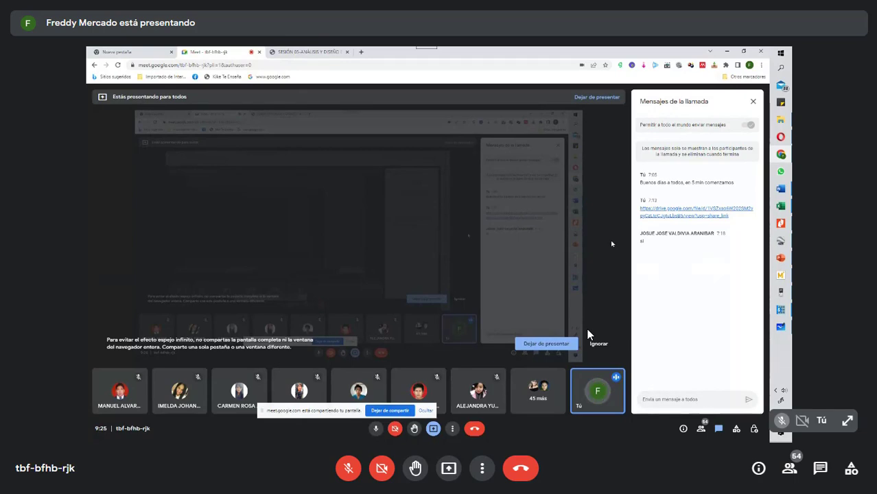
pyautogui.press('Escape')
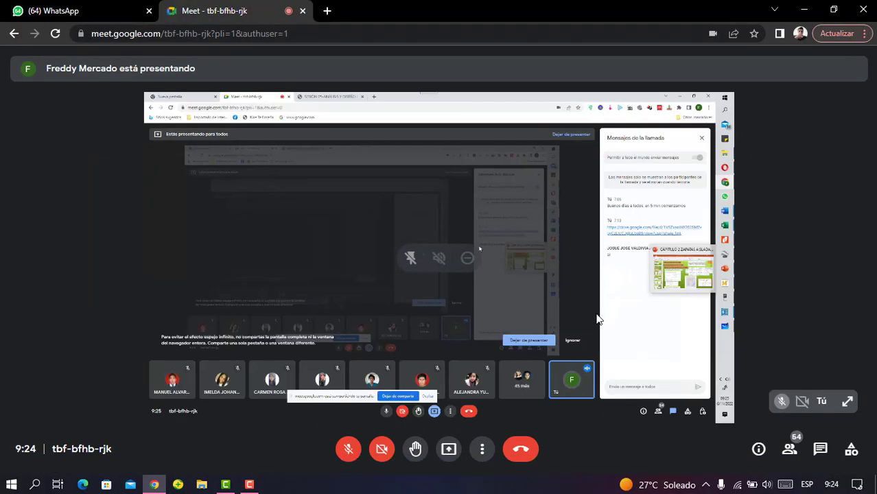
pyautogui.press('F11')
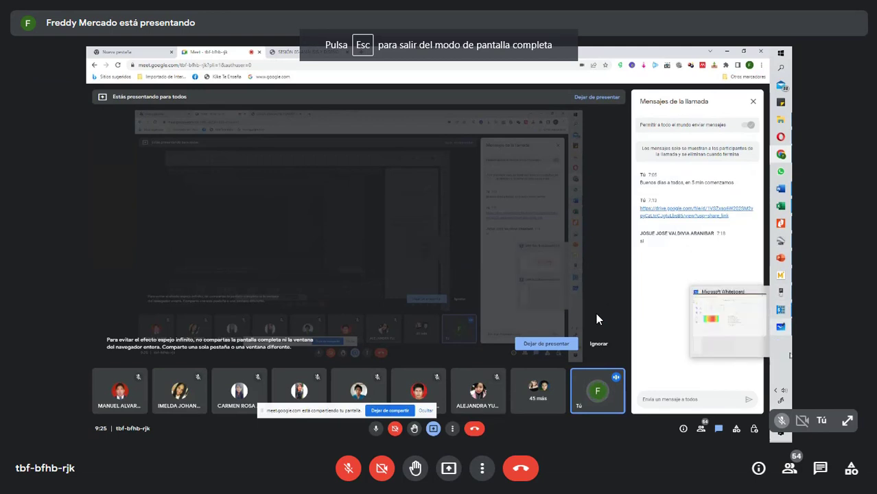